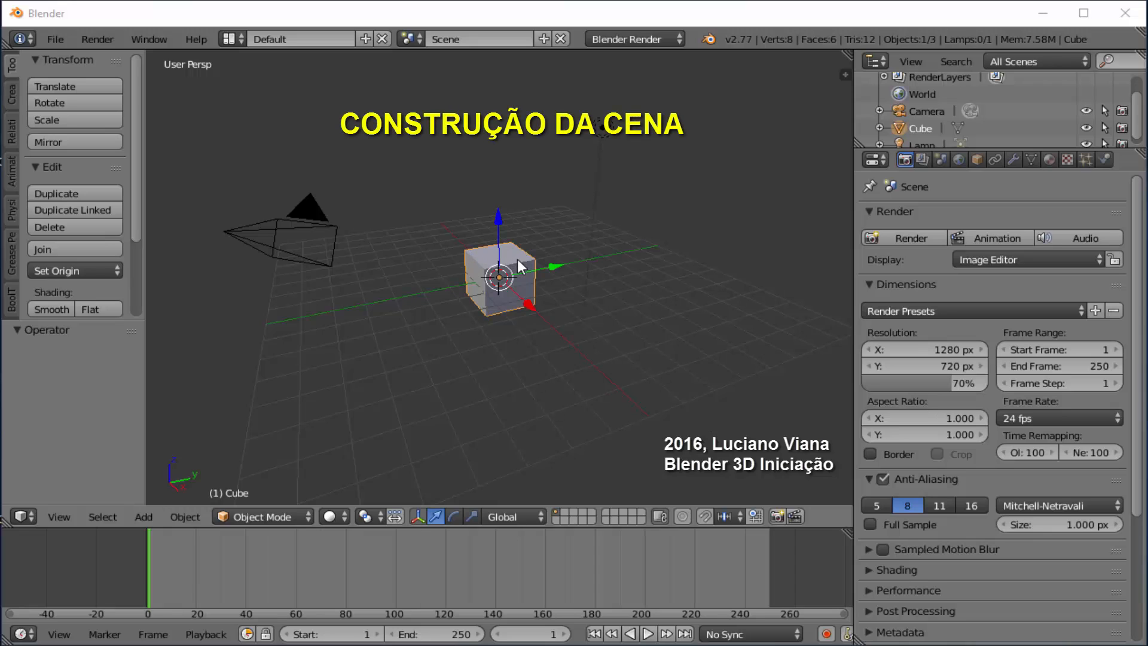
- Add a monkey mesh and raise it about 2.46 units along Z so it sits above the cube
key("shift+a")
mouse_move(658, 236)
left_click(762, 398)
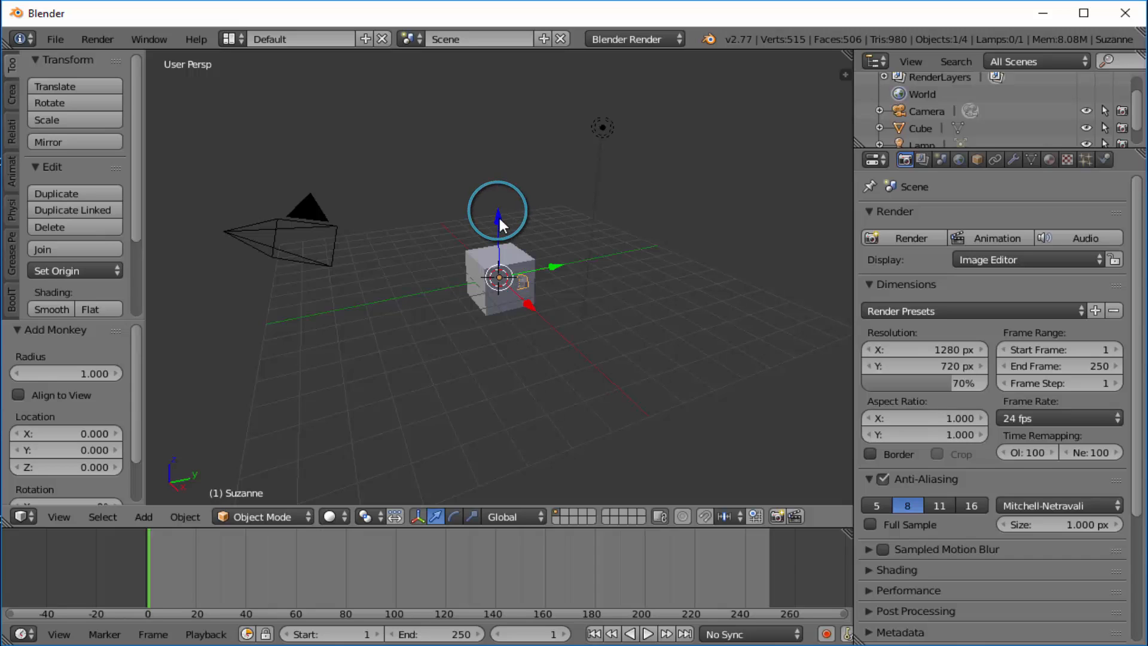
mouse_move(497, 215)
left_mouse_down()
mouse_move(509, 180)
mouse_move(500, 224)
left_mouse_up()
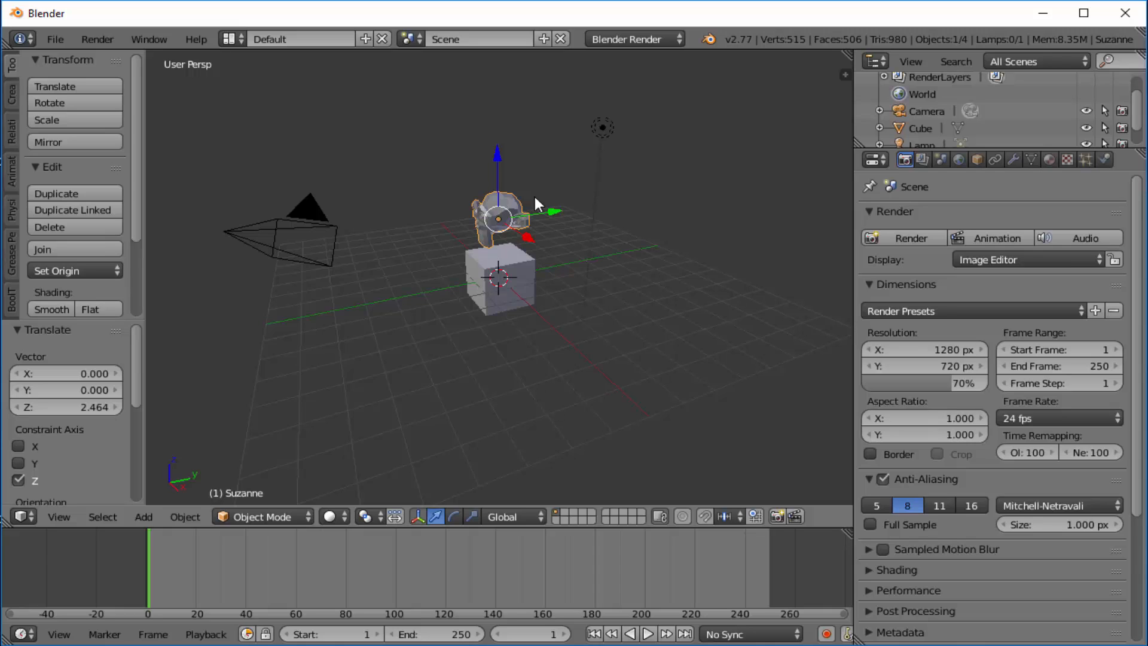
left_click(500, 153)
- Shade the monkey smooth and apply a Subdivision Surface modifier to it
scroll(652, 340, "up", 4)
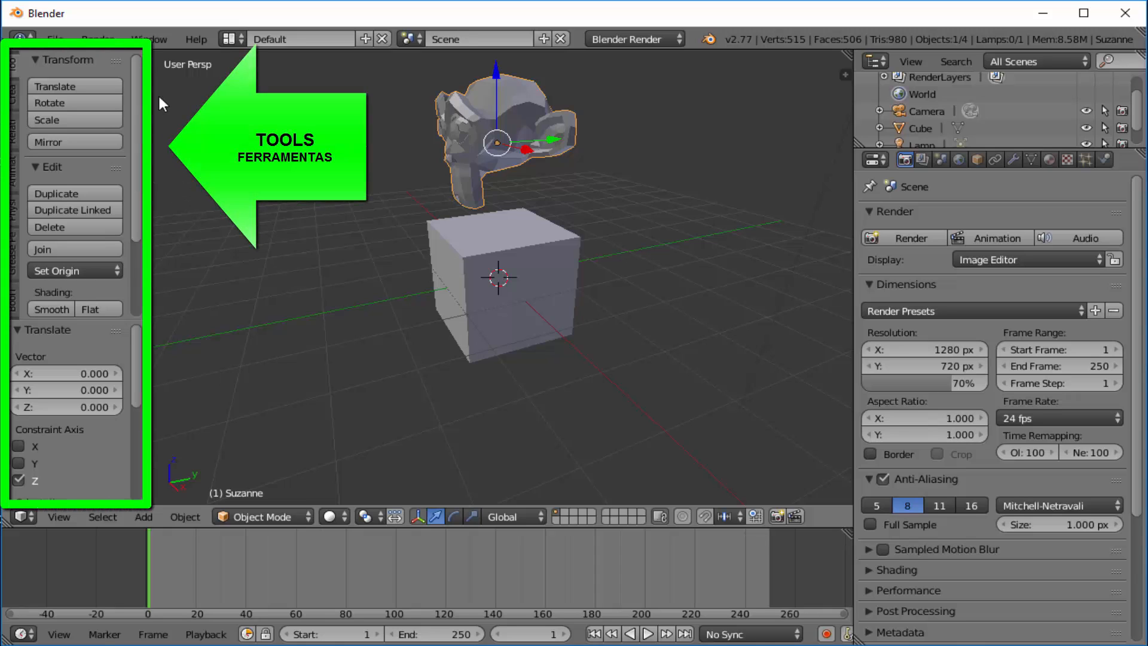
left_click(52, 307)
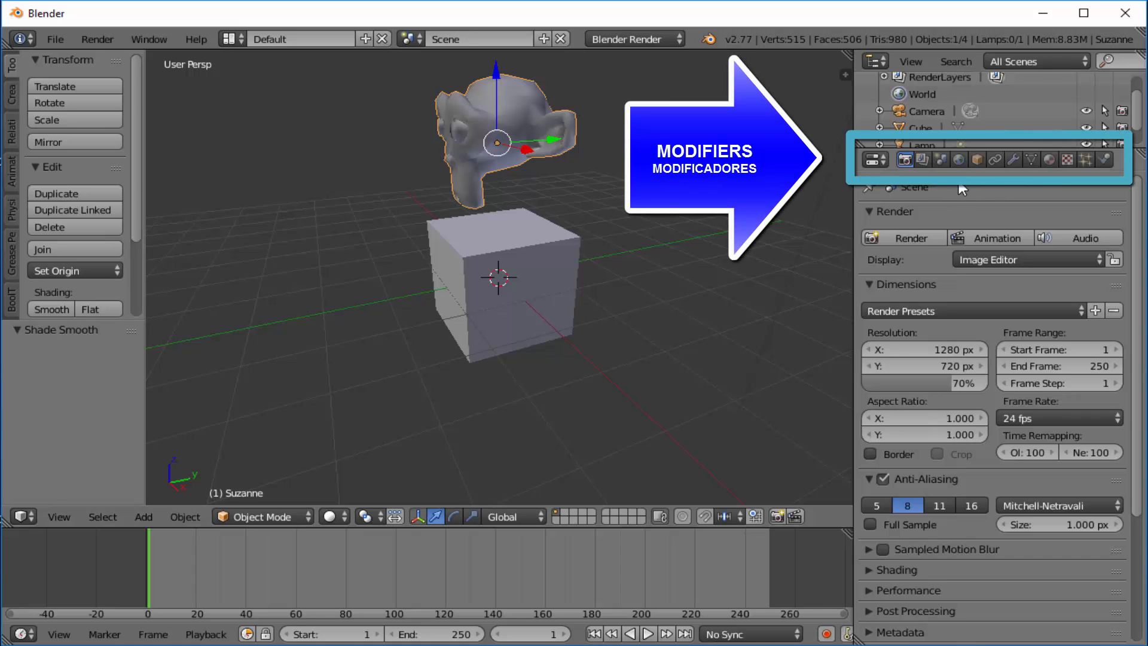
left_click(1014, 161)
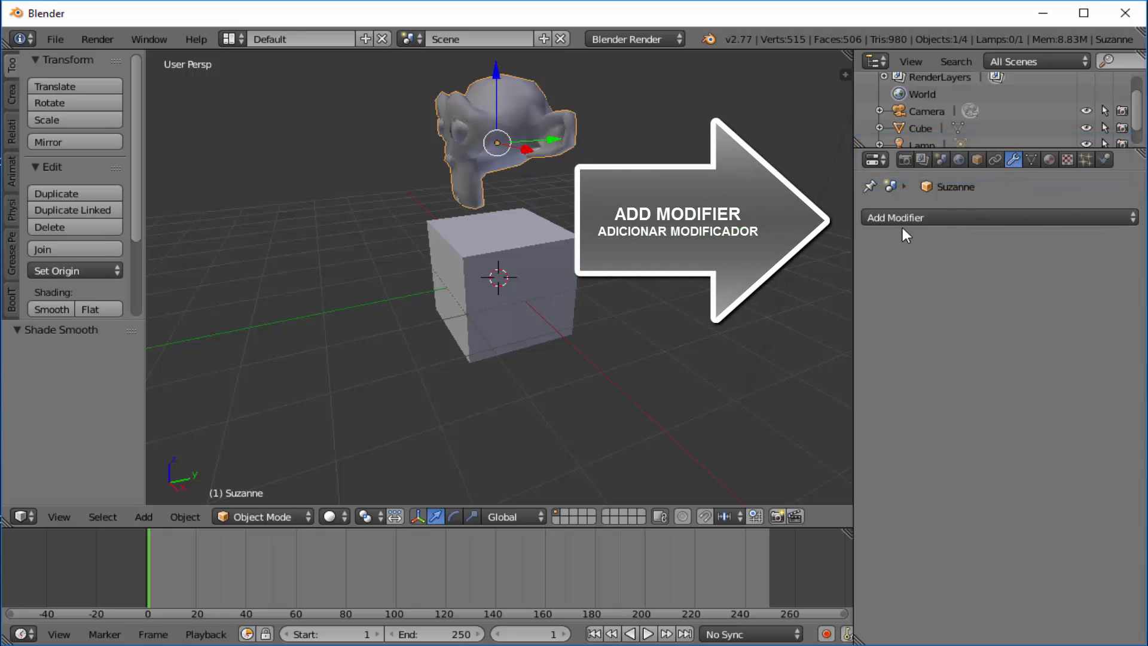
left_click(915, 219)
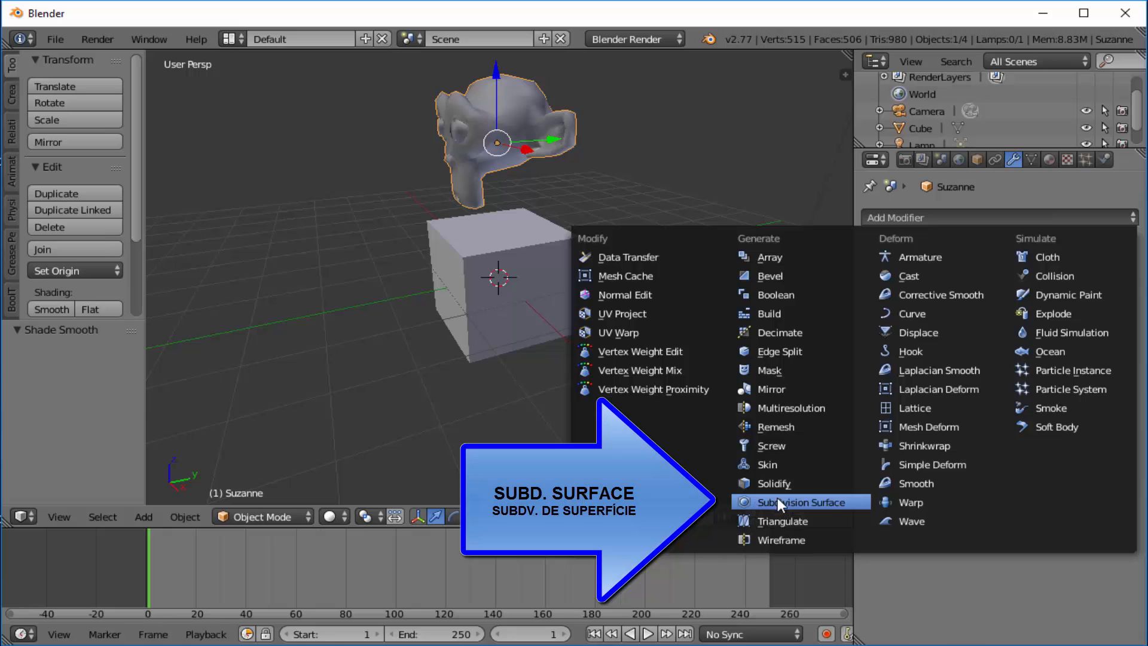
left_click(809, 501)
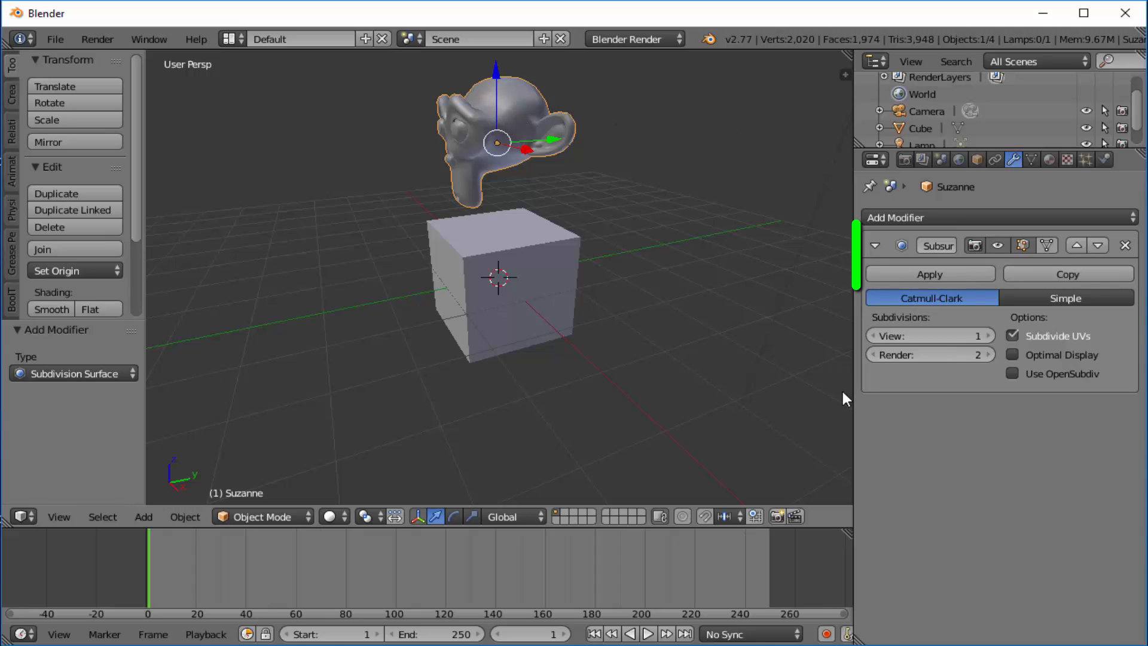
left_click(938, 274)
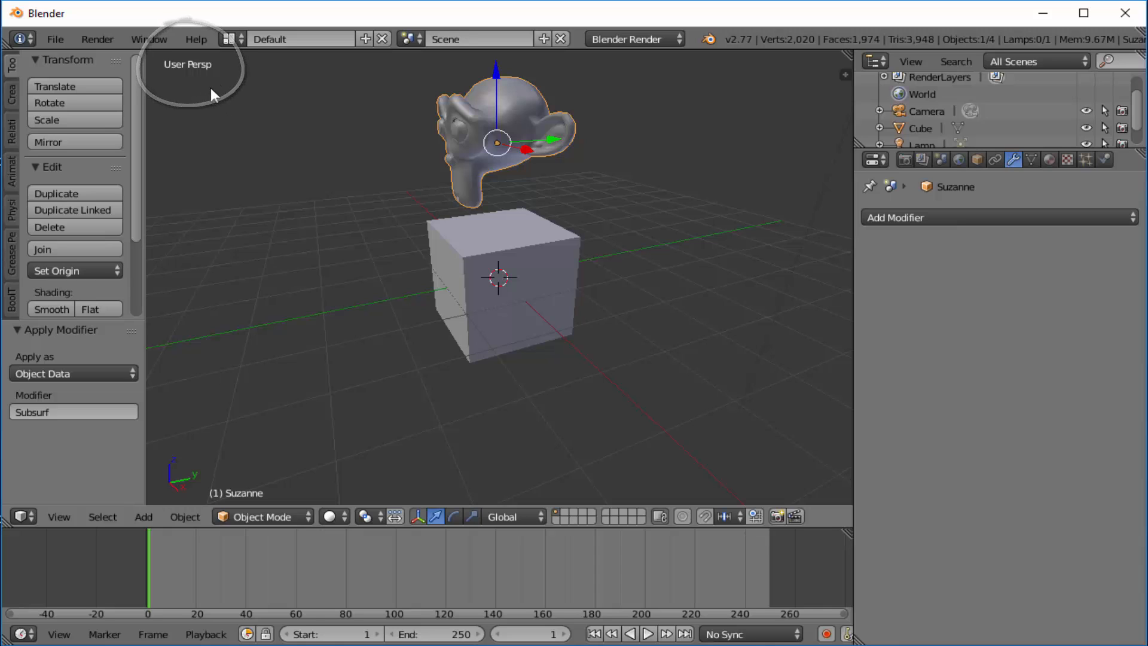
- Set the 3D view to the front viewpoint in orthographic projection, with the monkey and cube centred
left_click(60, 517)
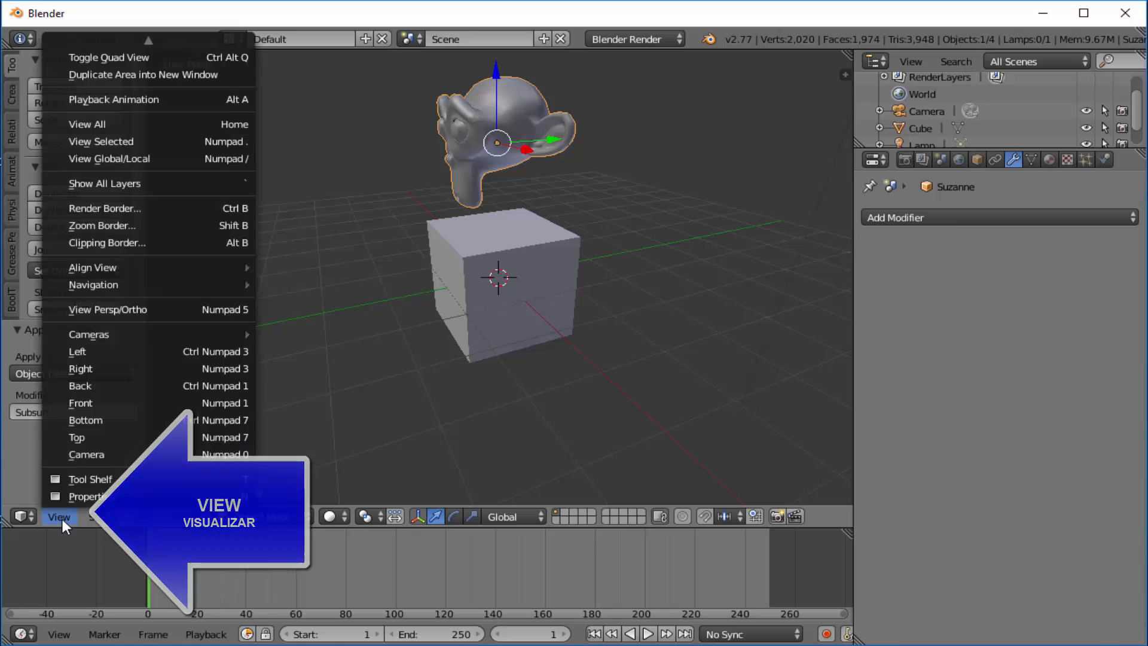
left_click(145, 403)
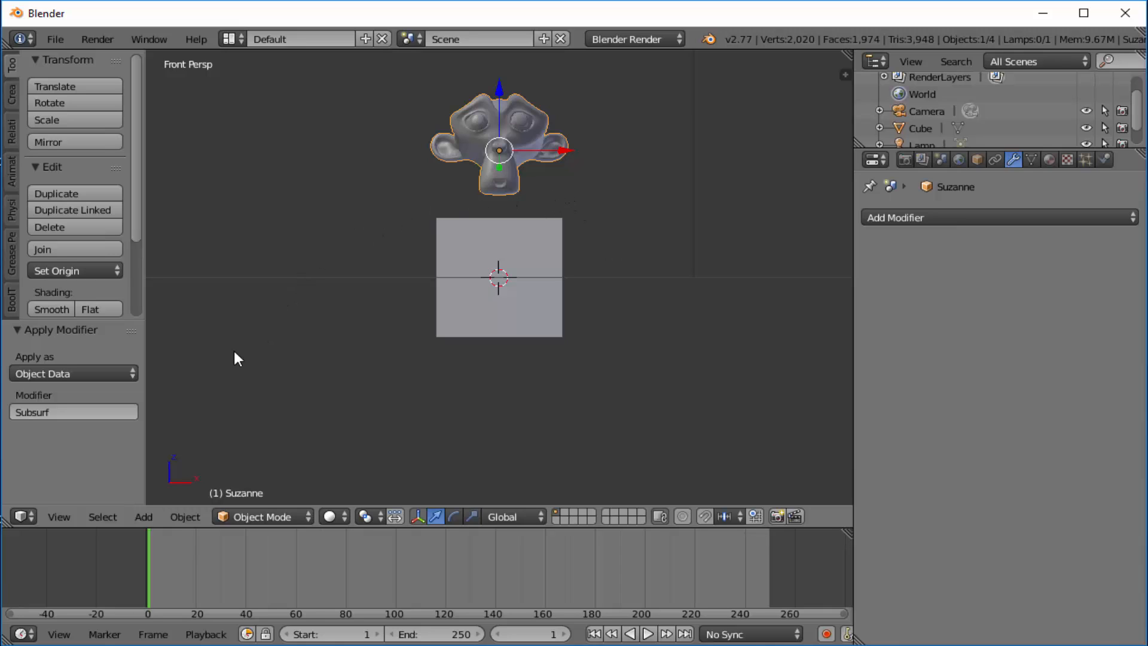
left_click(57, 514)
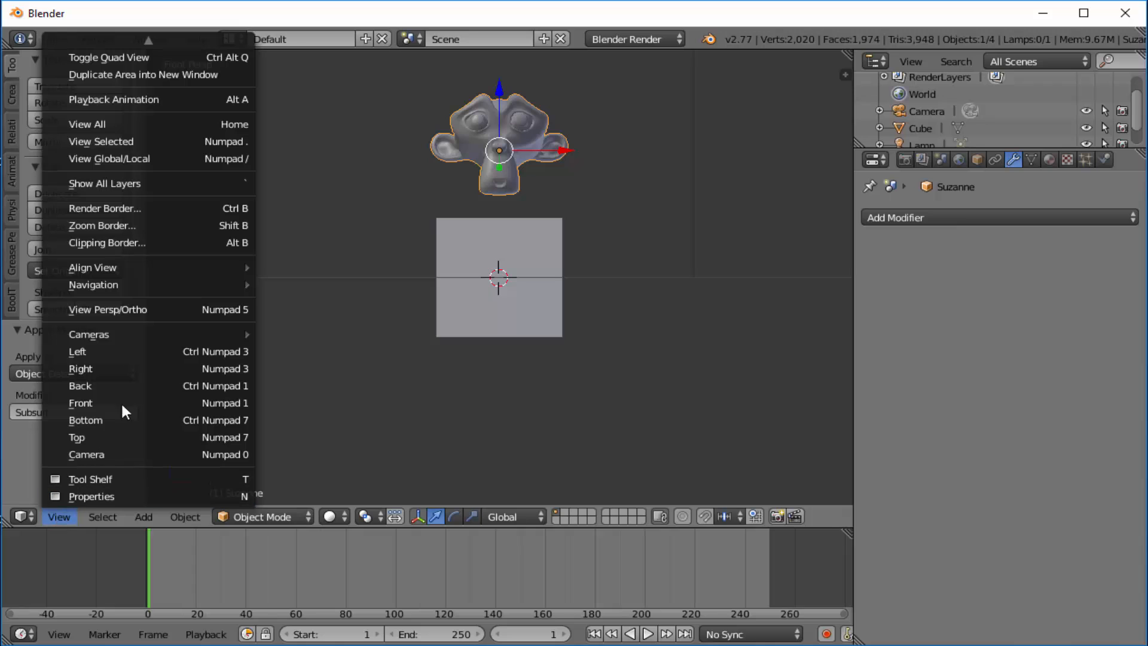
left_click(150, 309)
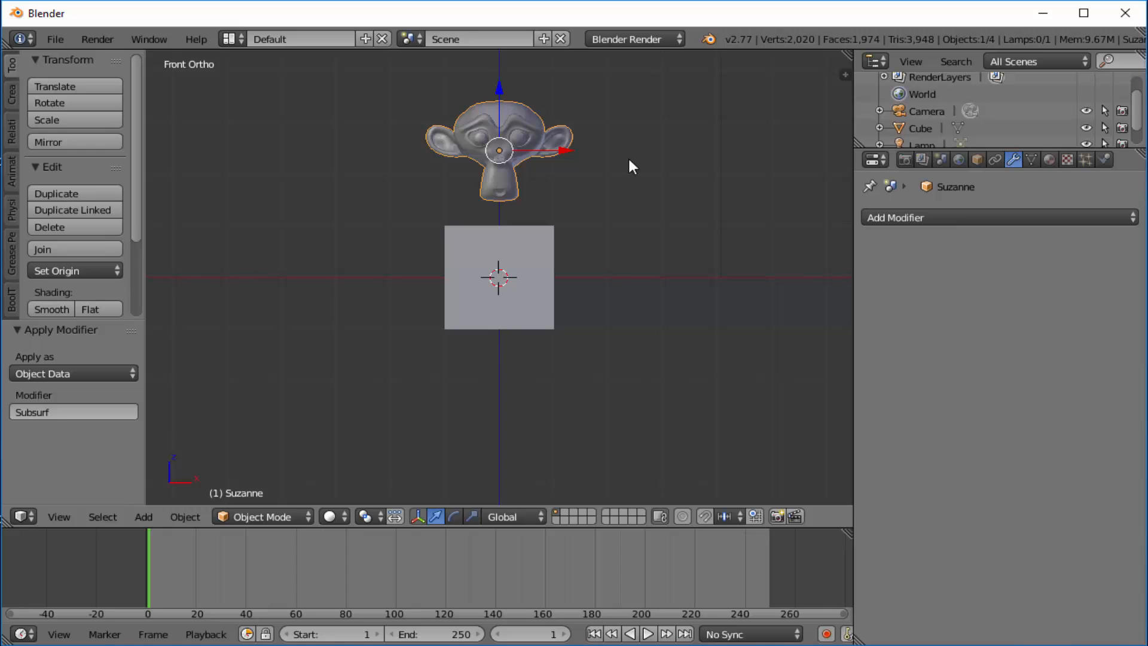
middle_click_drag(629, 160, 627, 221, "shift")
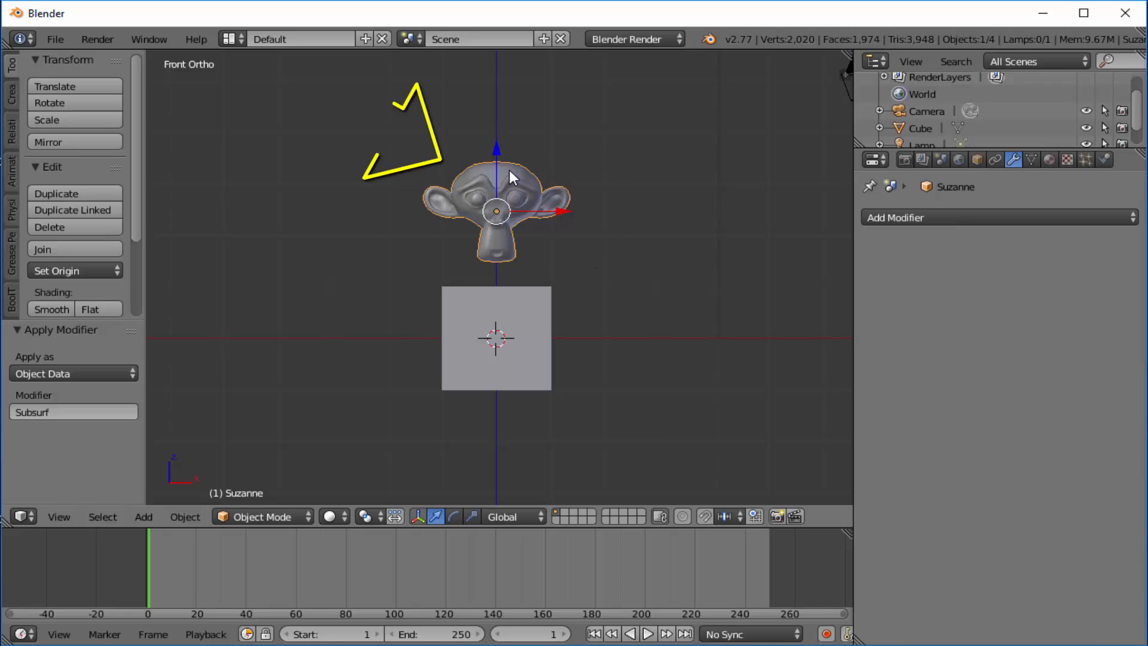
- Create a new material for the monkey with a blue diffuse colour
left_click(1050, 159)
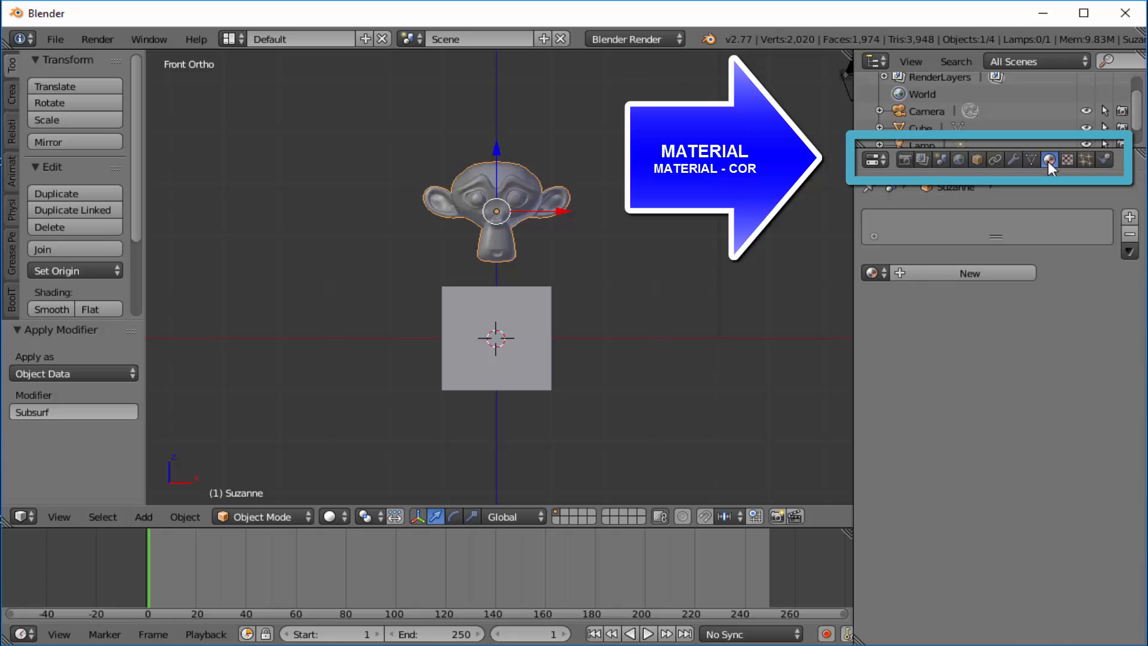
left_click(974, 275)
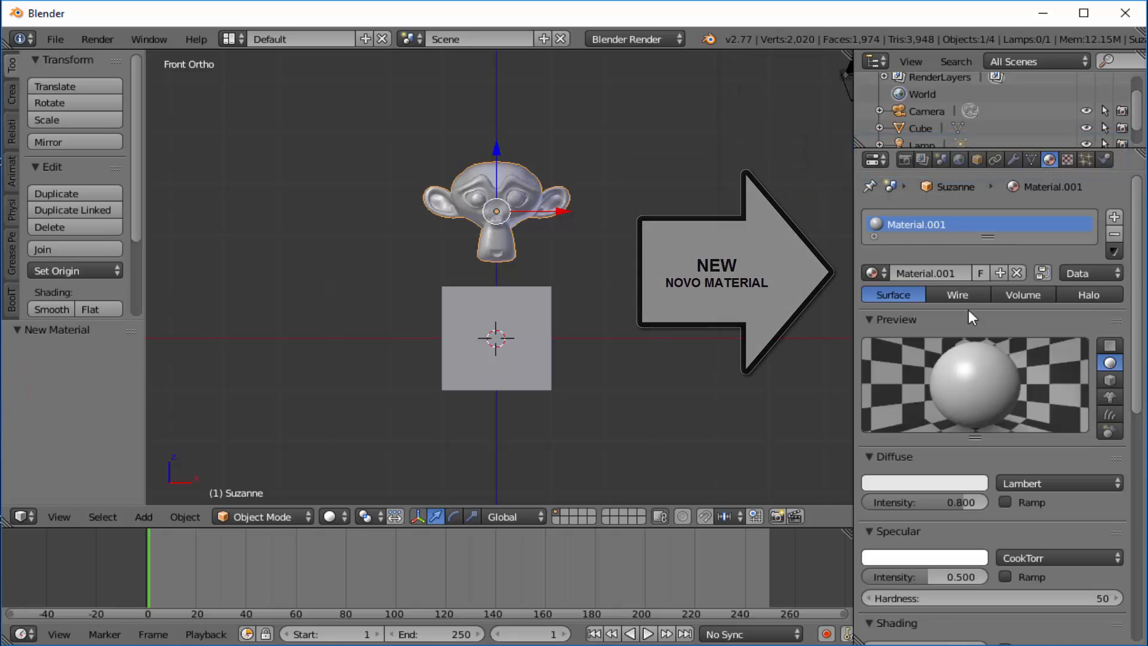
left_click(925, 484)
left_click(914, 295)
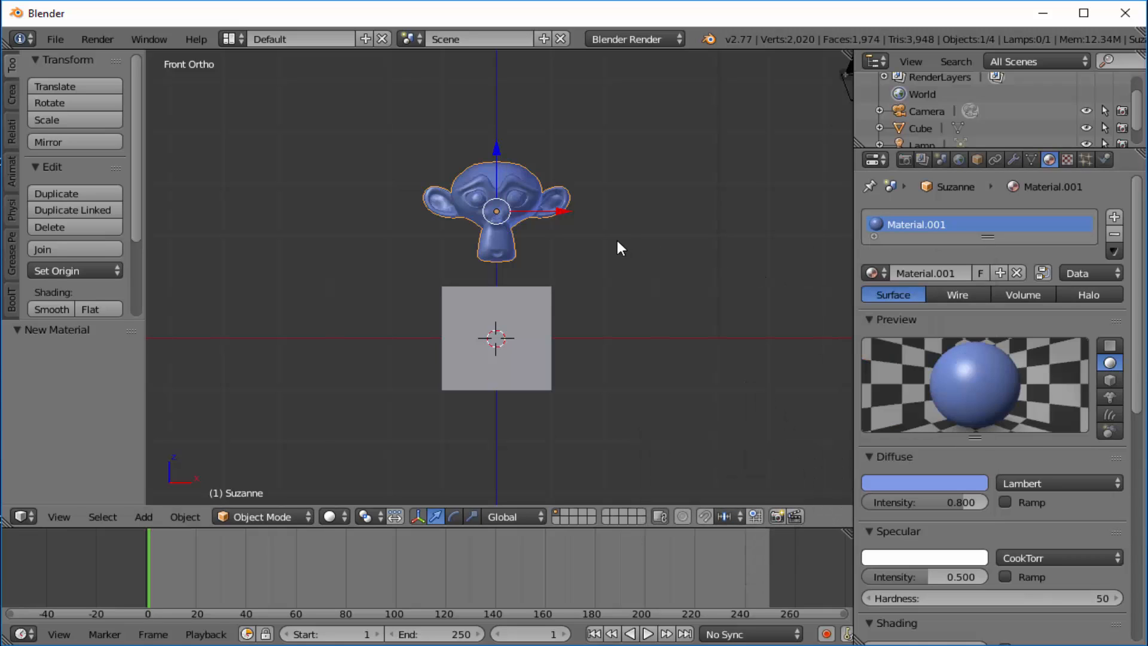
- Change the diffuse colour of the cube's existing material to red
right_click(516, 303)
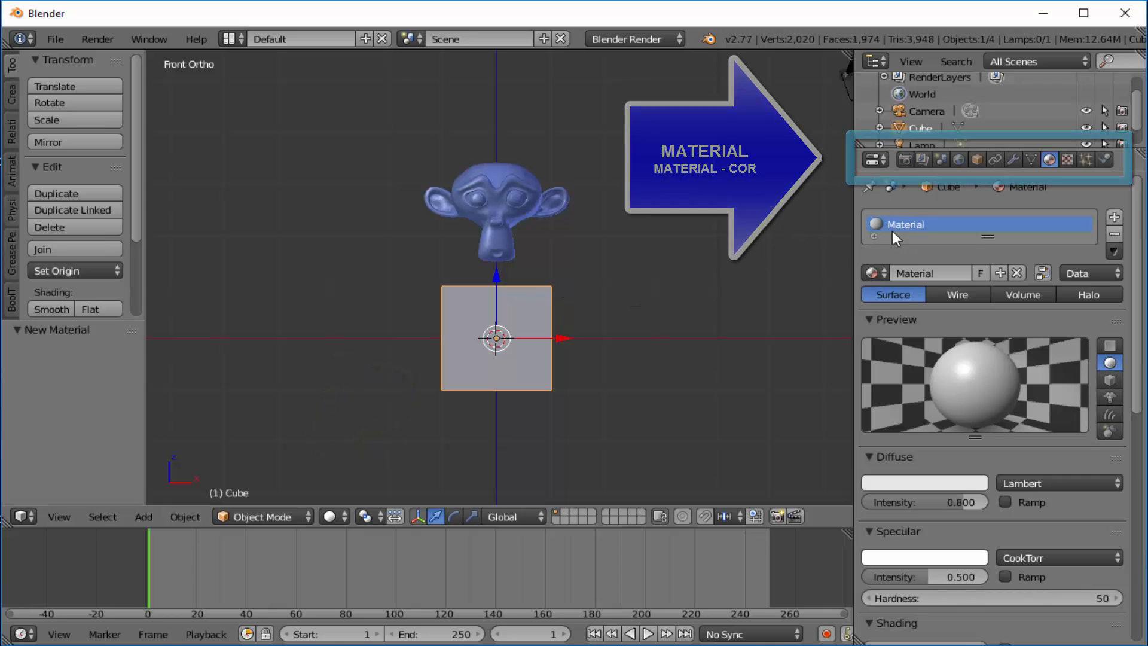
left_click(924, 483)
left_click_drag(894, 365, 816, 339)
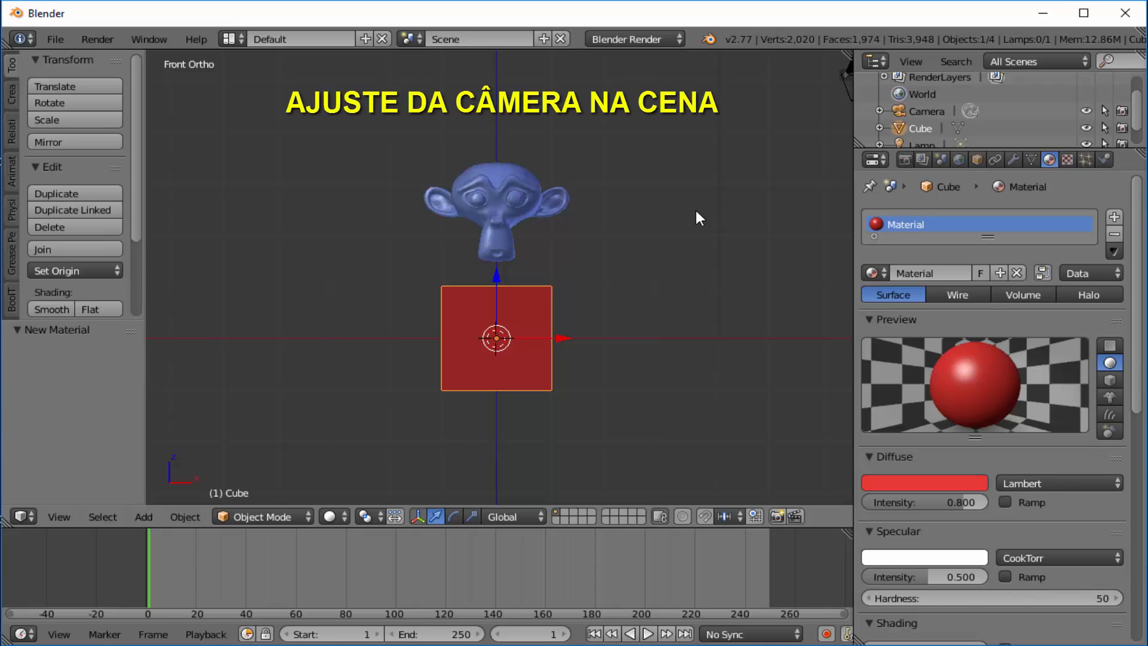
- Find the Align Camera To View command by searching for "align" and apply it to the front view
key("space")
type("align")
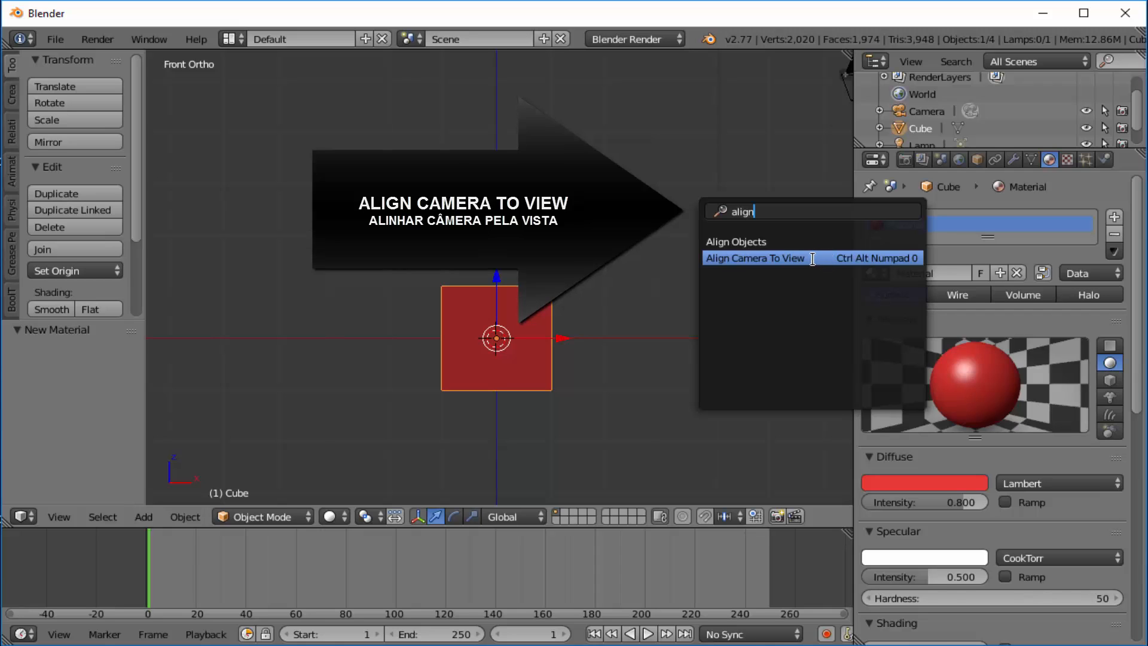
left_click(815, 259)
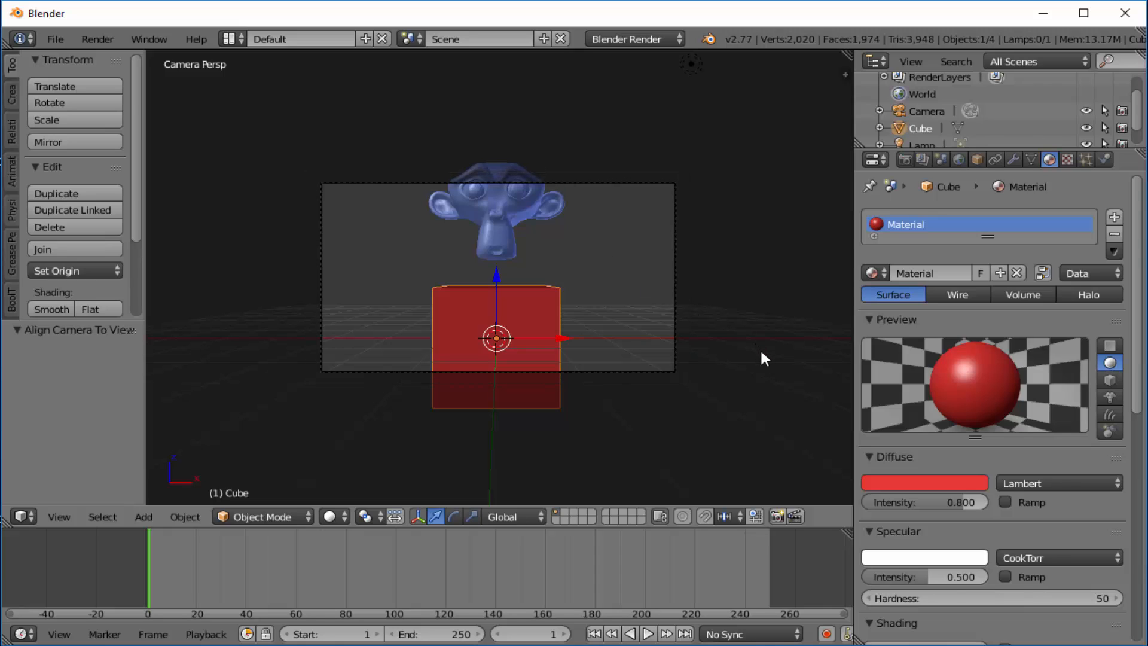
- Enable Lock Camera to View and pull the camera back until the monkey and cube both fit inside its frame
middle_click_drag(762, 352, 607, 169, "ctrl")
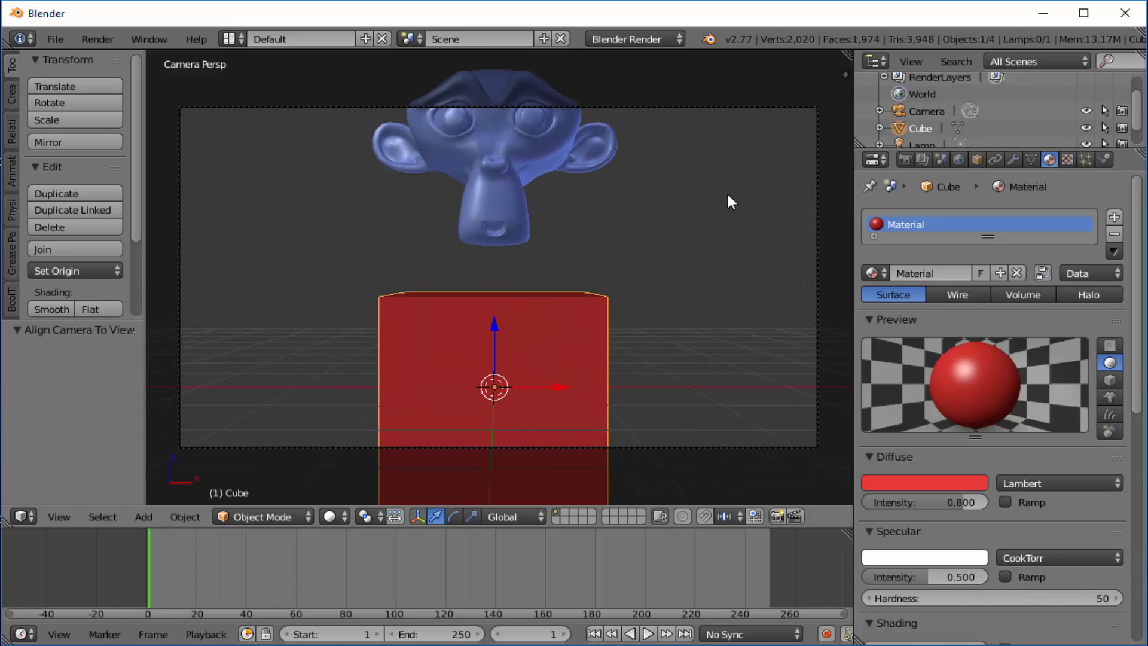
key("n")
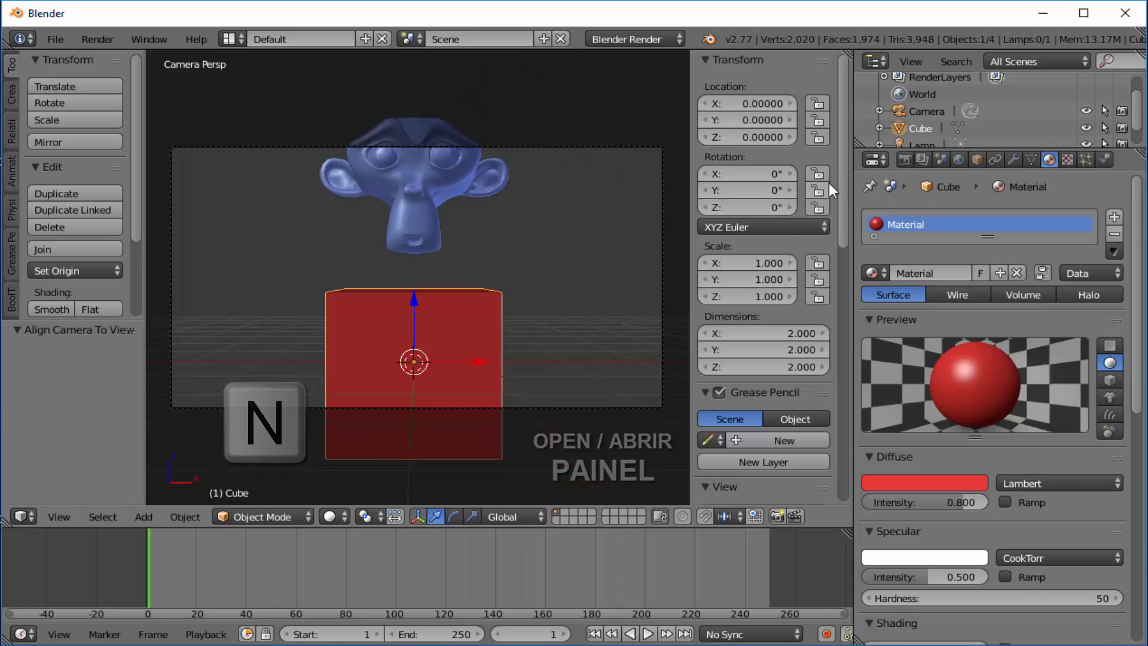
left_click_drag(842, 152, 842, 267)
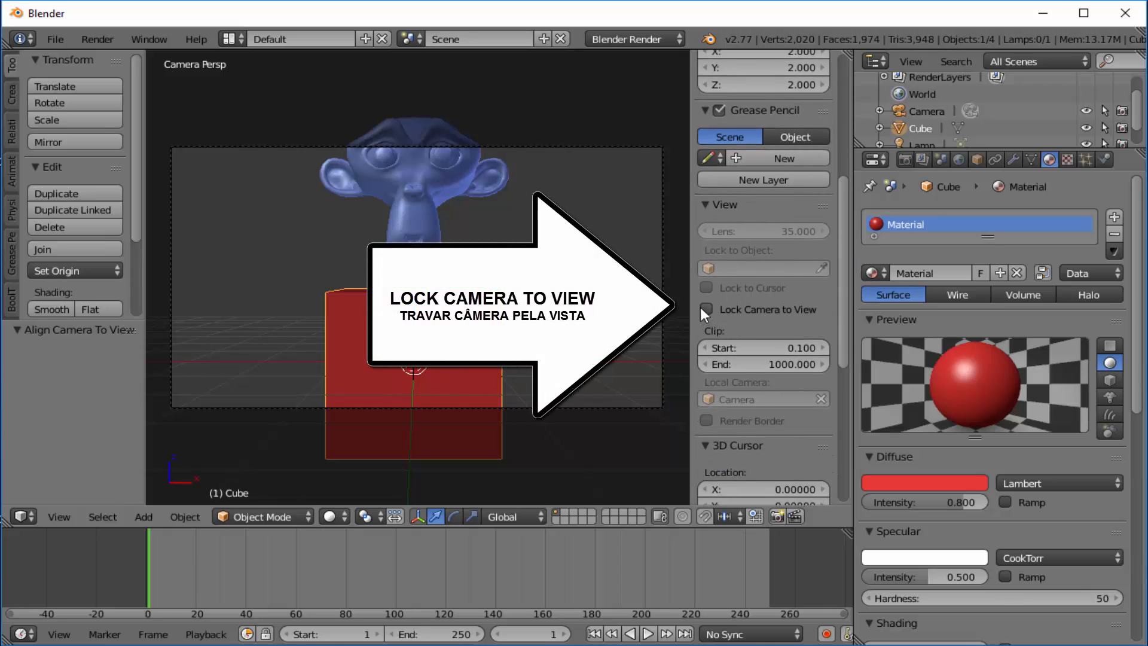
left_click(707, 307)
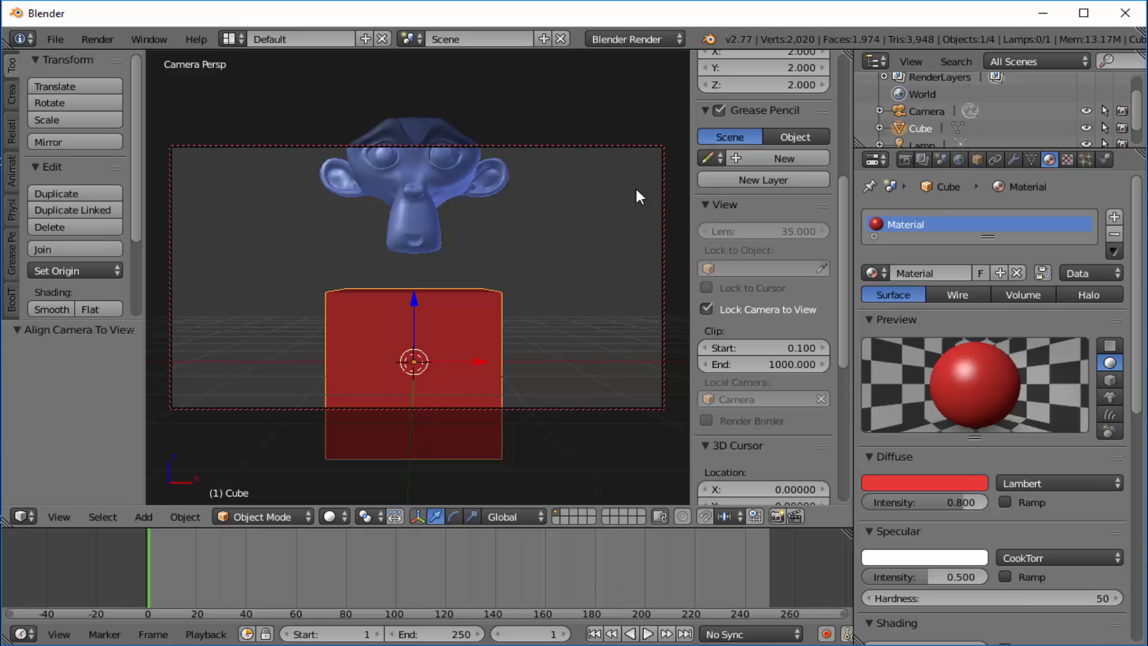
key("n")
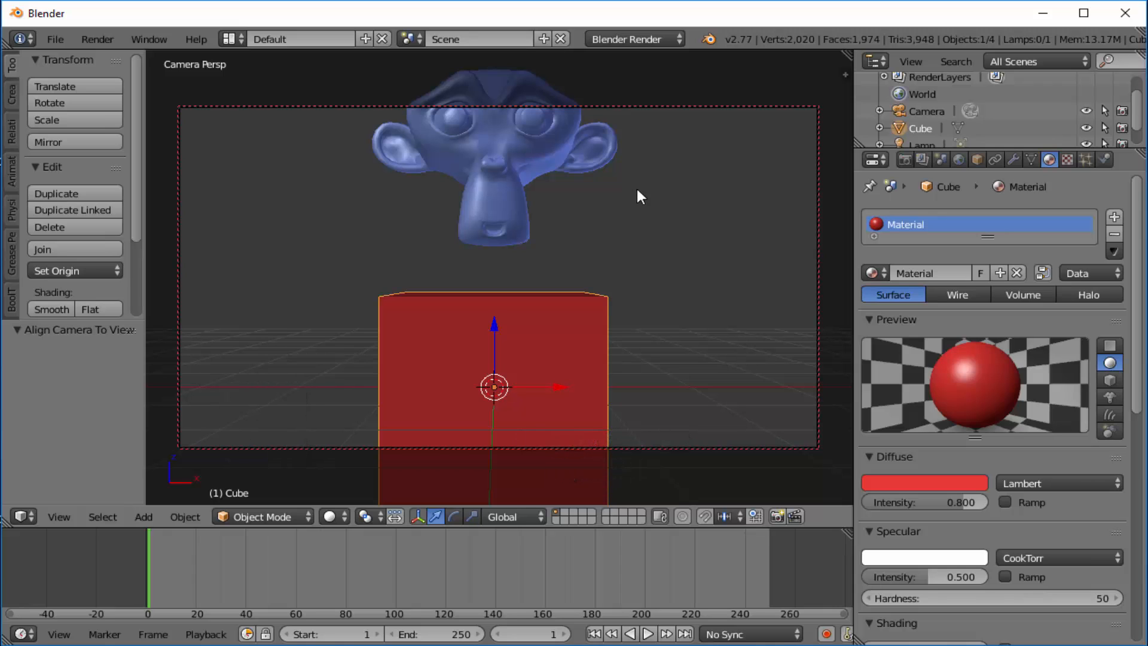
middle_click_drag(638, 189, 638, 214, "ctrl")
scroll(638, 223, "down", 3)
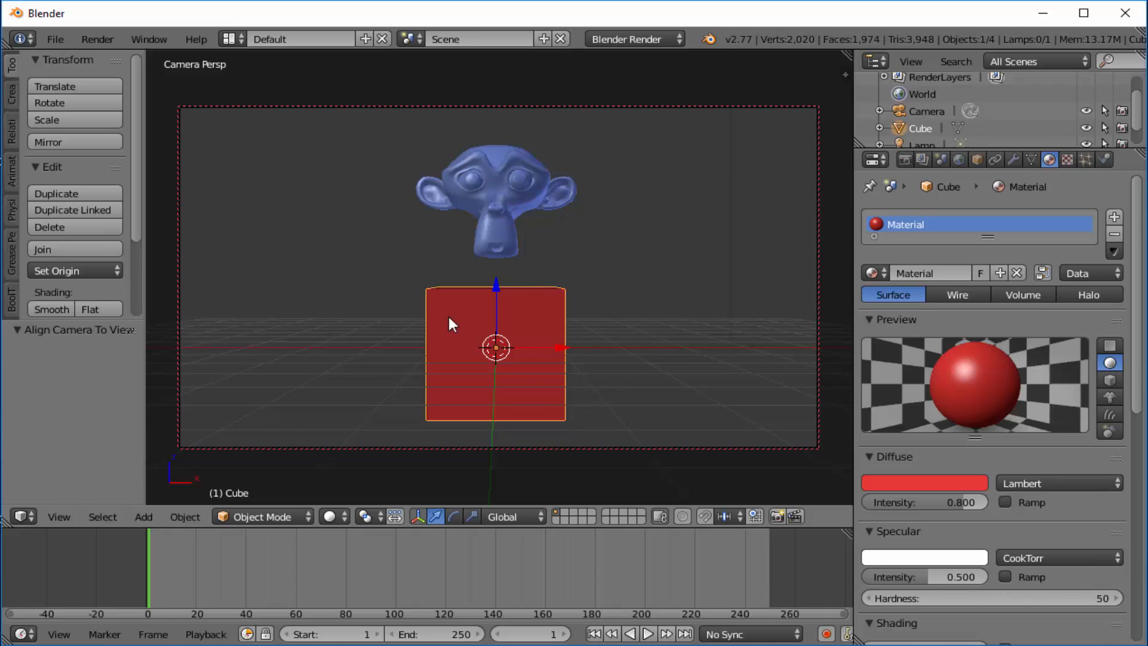
- From the top view, move the lamp about -4.76 units along Y and duplicate it about -7.28 units along X
left_click(57, 518)
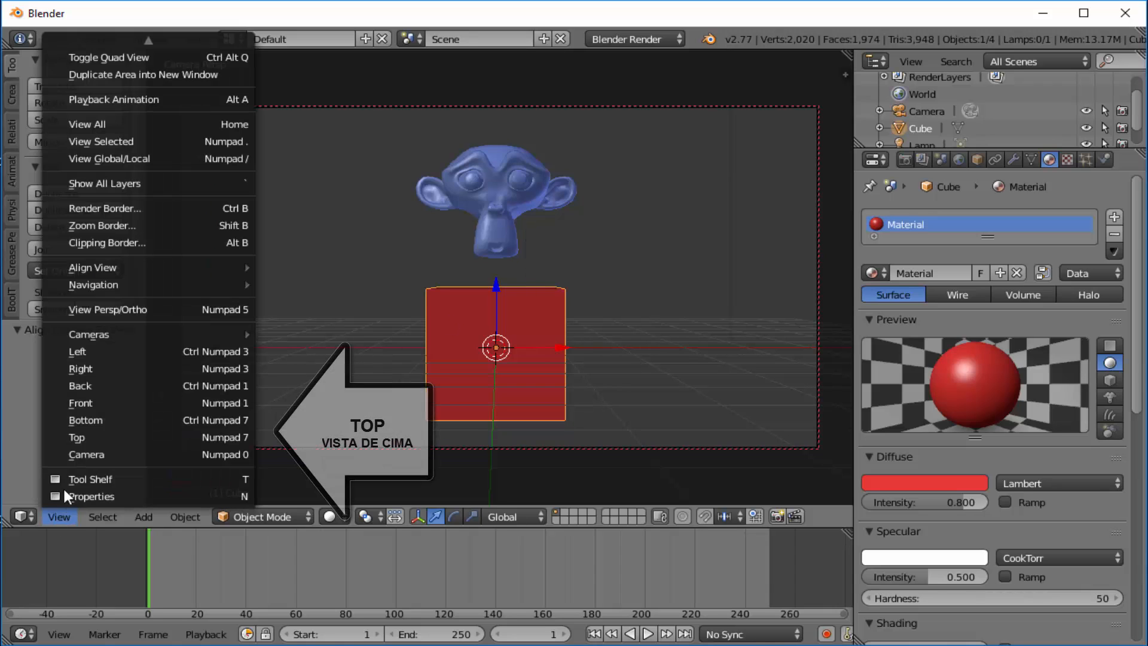
left_click(77, 436)
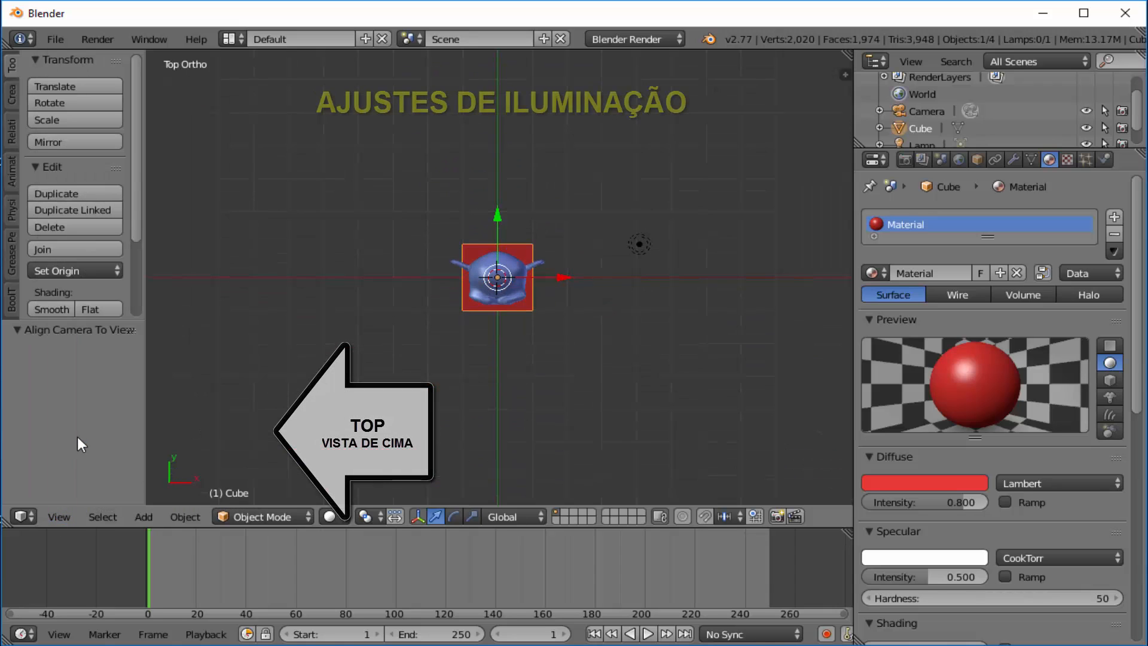
right_click(638, 242)
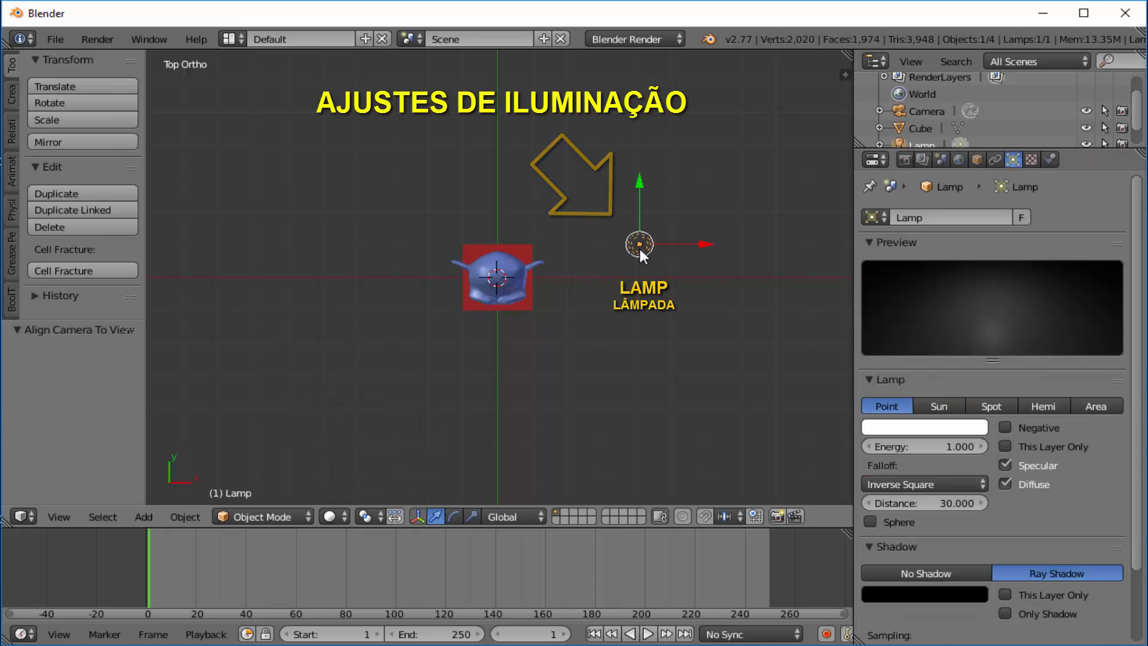
left_click_drag(640, 184, 625, 340)
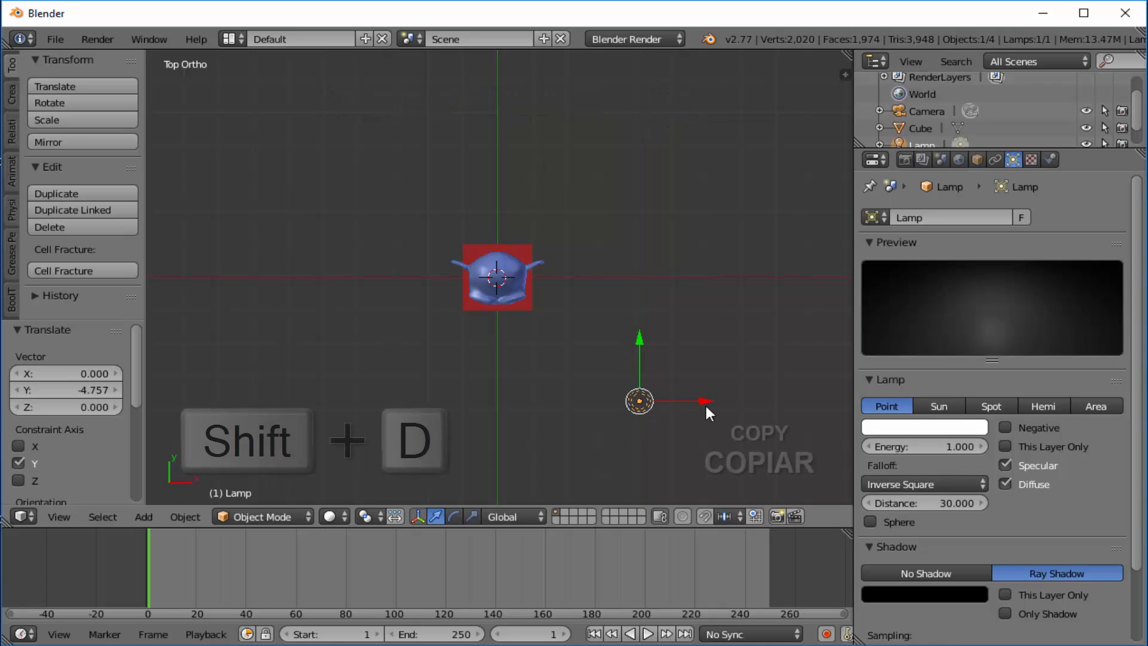
key("shift+d")
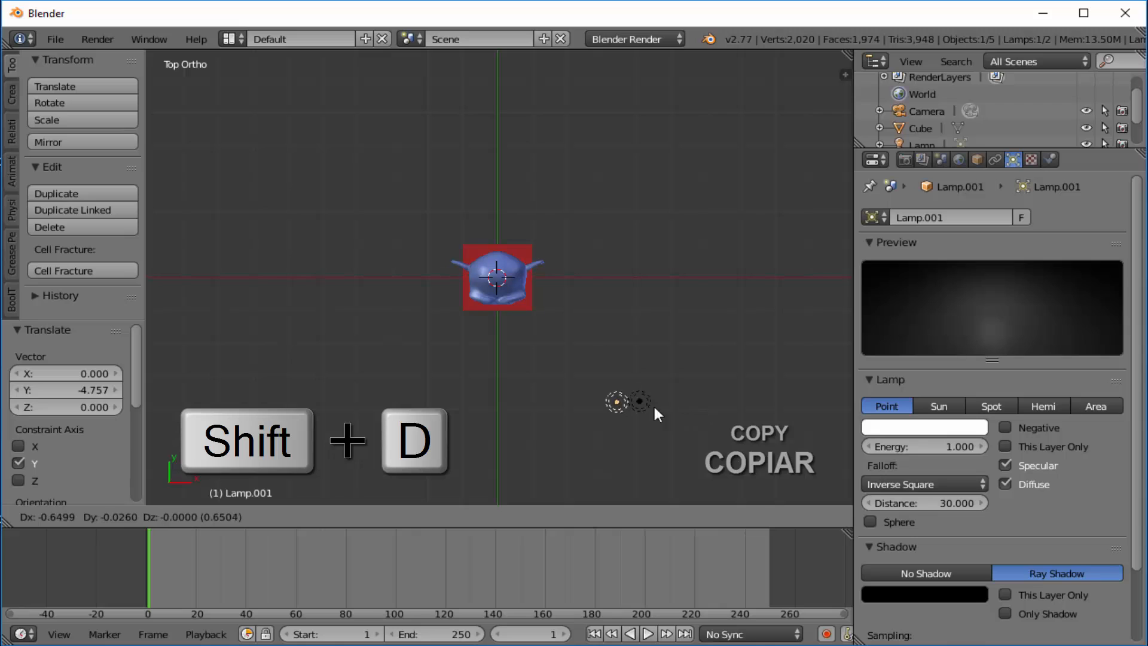
left_click(453, 414)
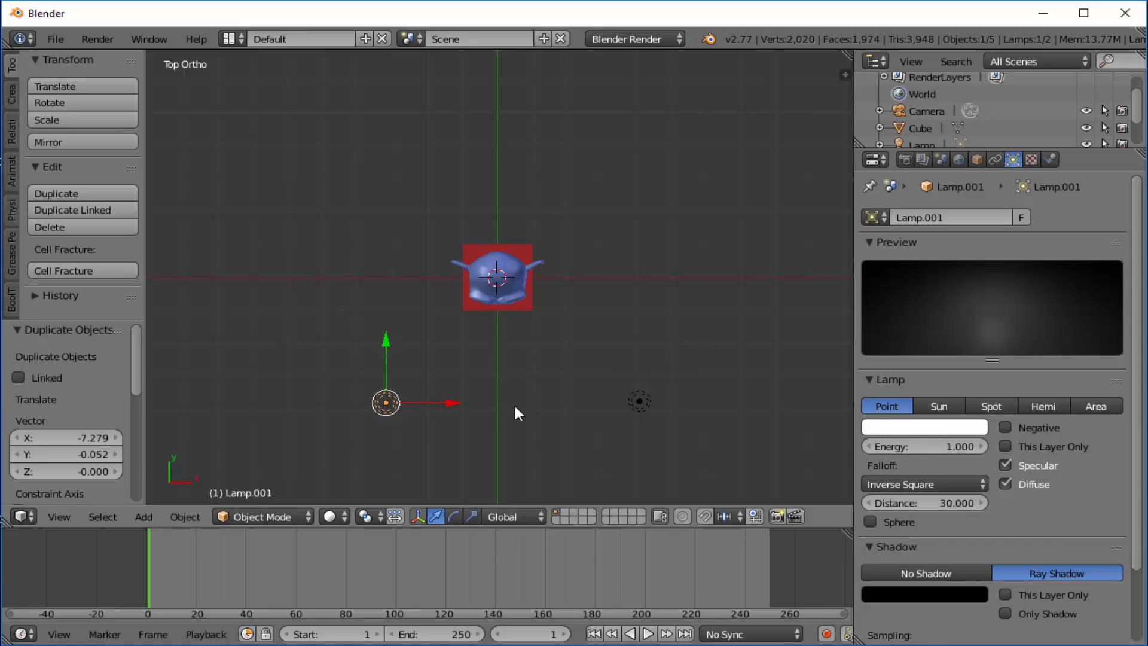
- Select both lamps, lower them along Z, and move them about -4.6 units along Y toward the camera
middle_click_drag(514, 404, 536, 269)
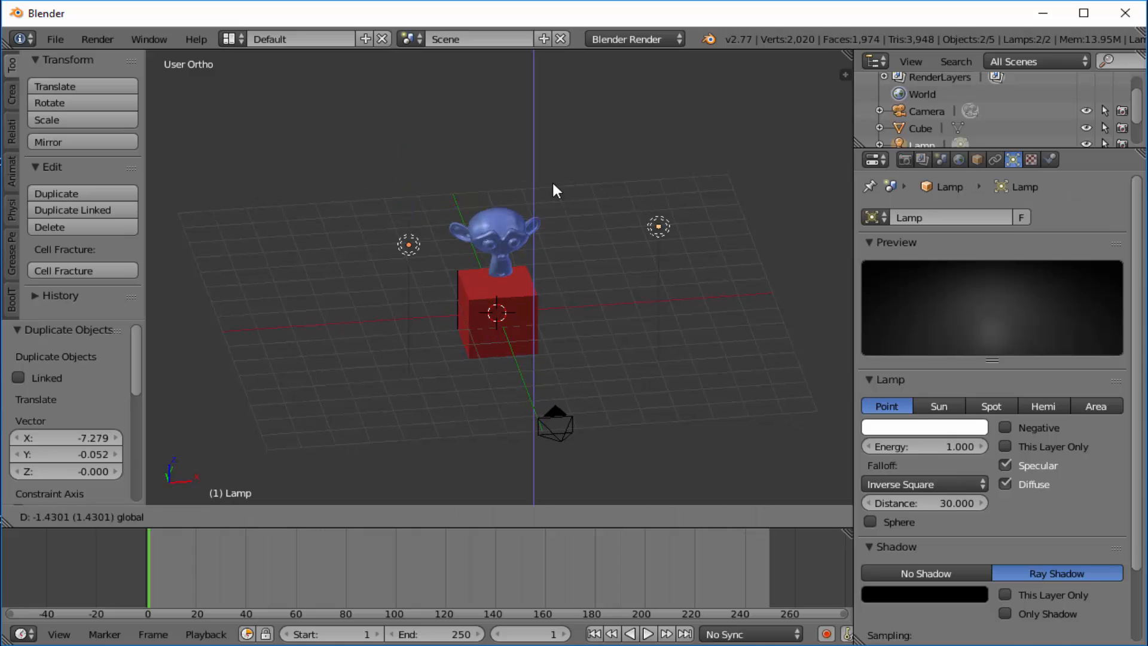
left_click_drag(551, 181, 534, 329)
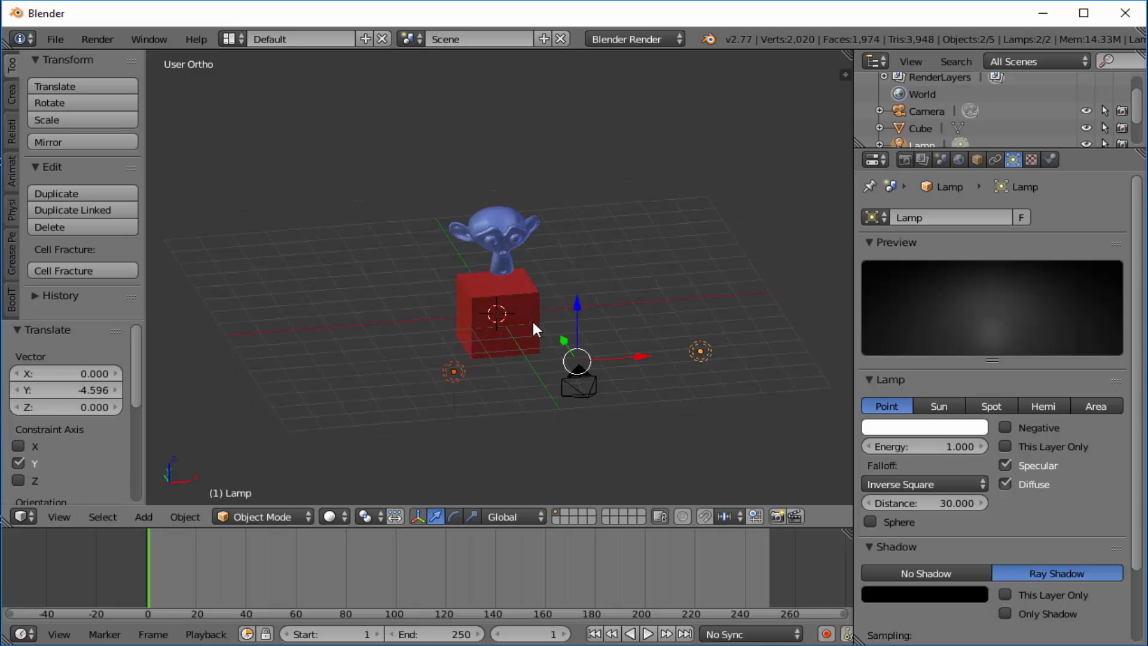
- Switch to the camera view, render a still image of the monkey and cube, and leave the render result
left_click(52, 518)
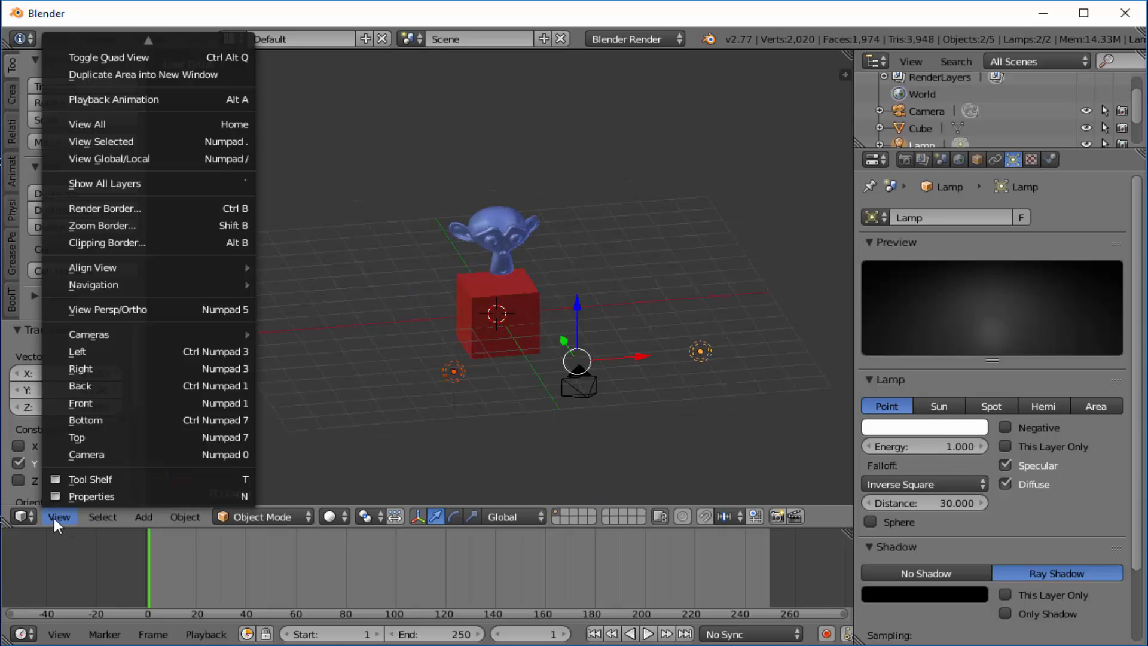
left_click(101, 455)
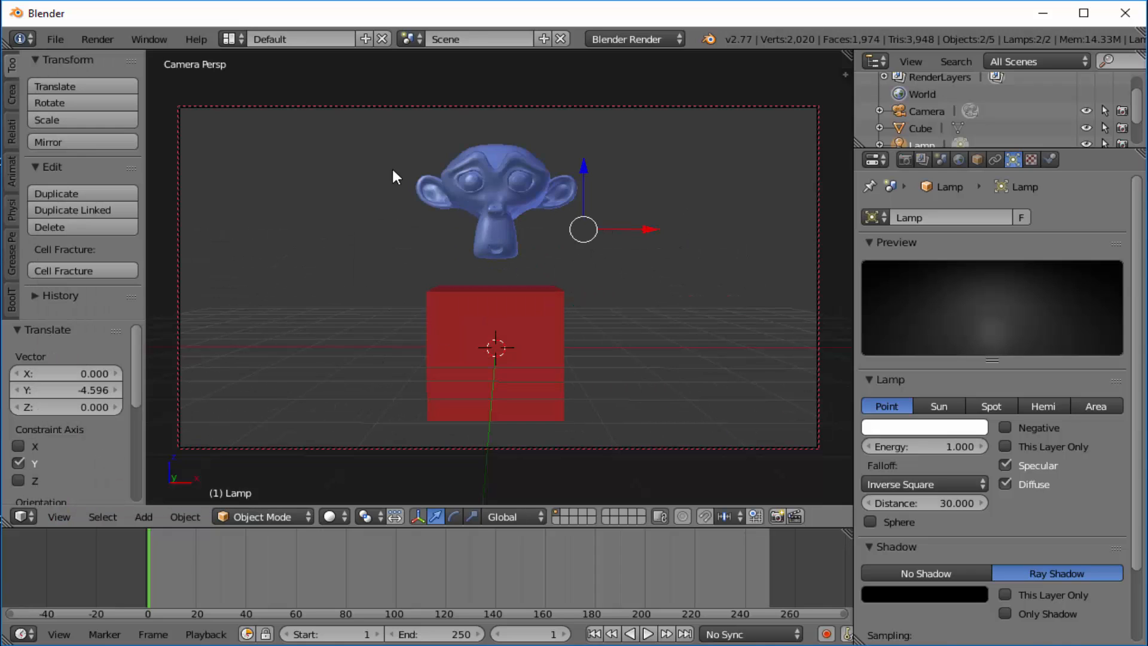
left_click(97, 39)
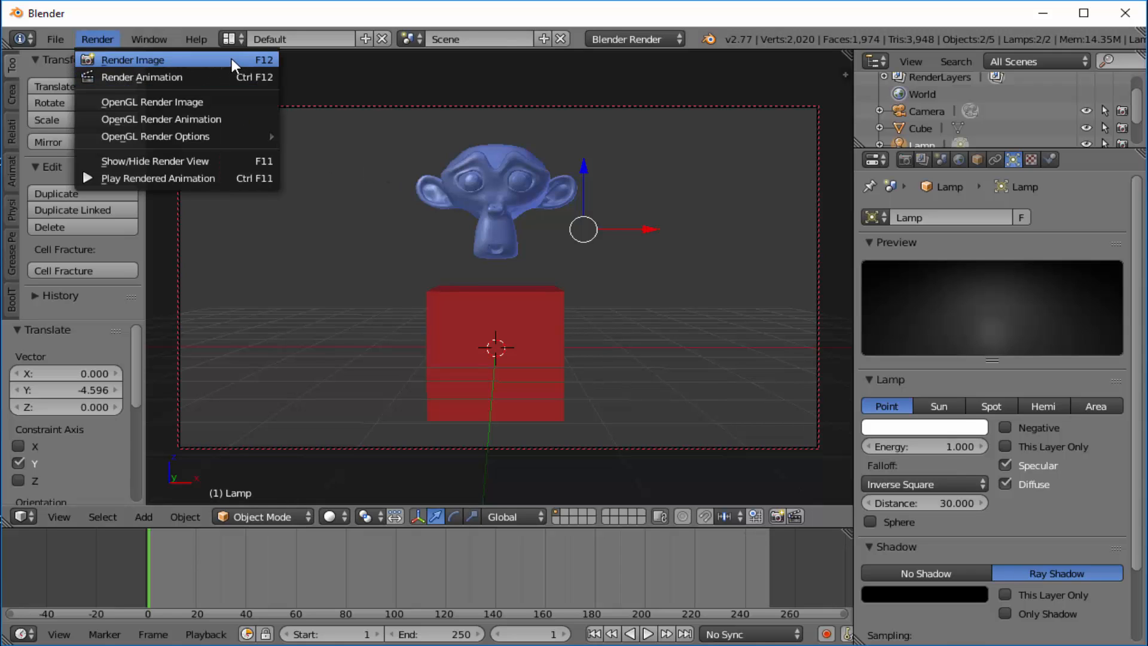
left_click(145, 62)
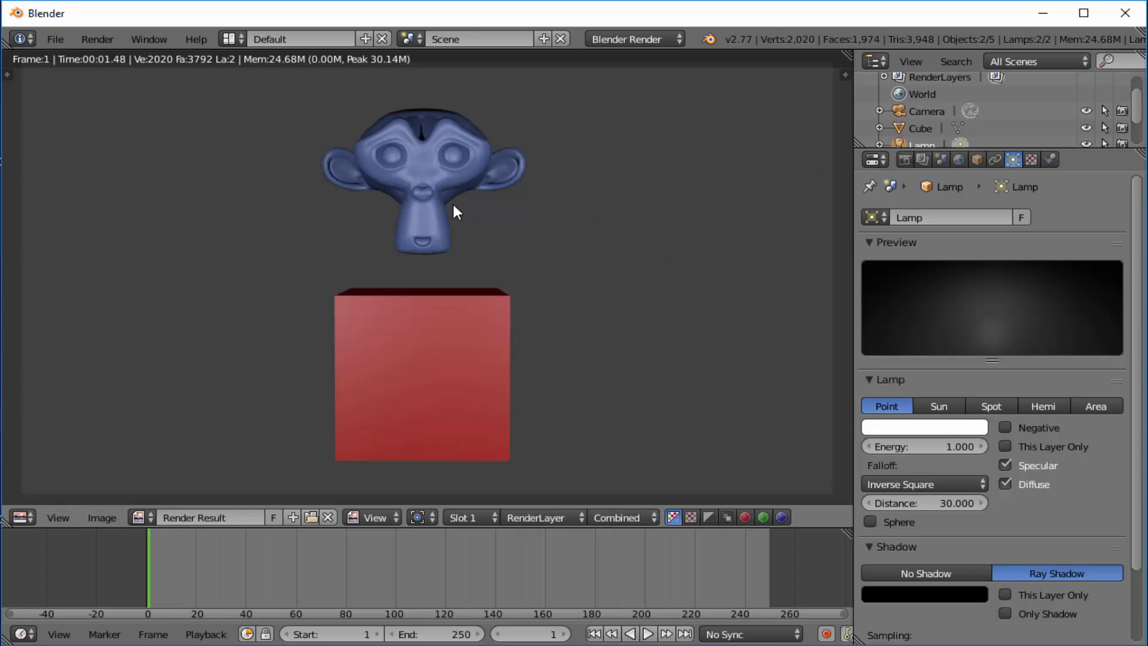
key("Escape")
- Set the world's horizon color to green, with R 0.066, G 0.549 and B 0.049, and render the image
right_click(540, 190)
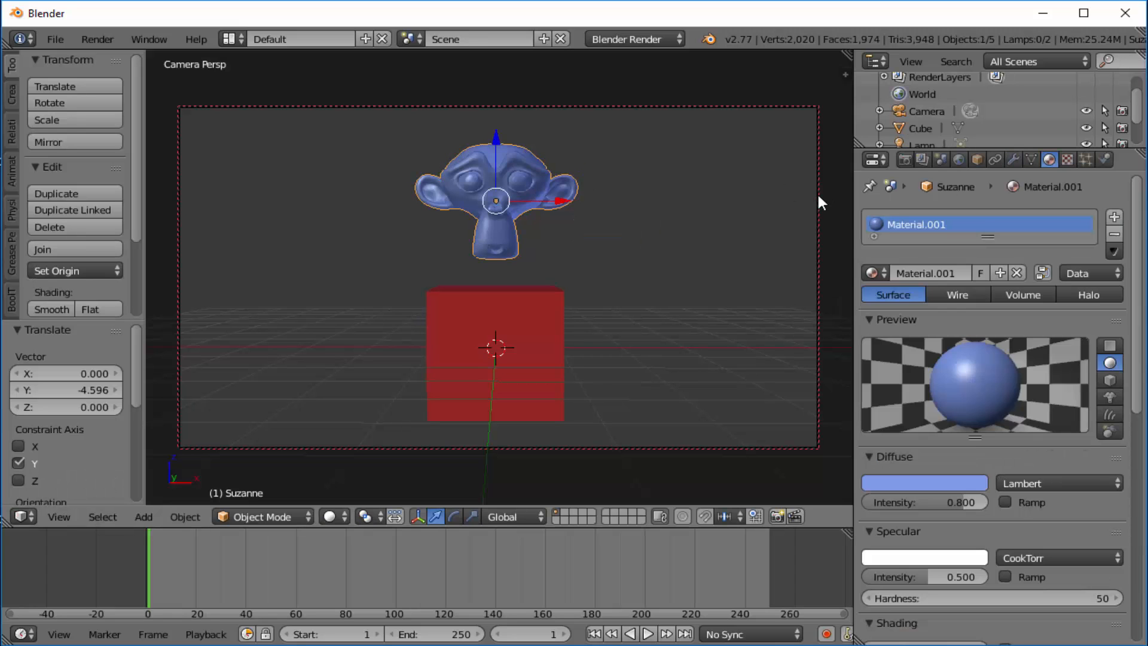
left_click(958, 159)
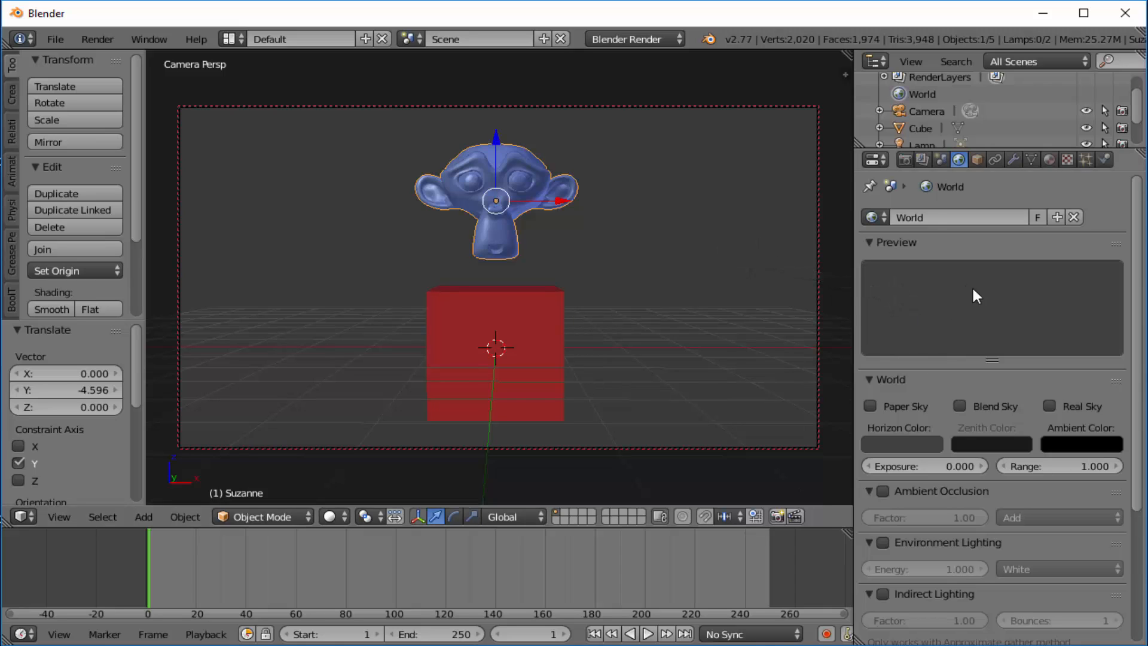
left_click(902, 445)
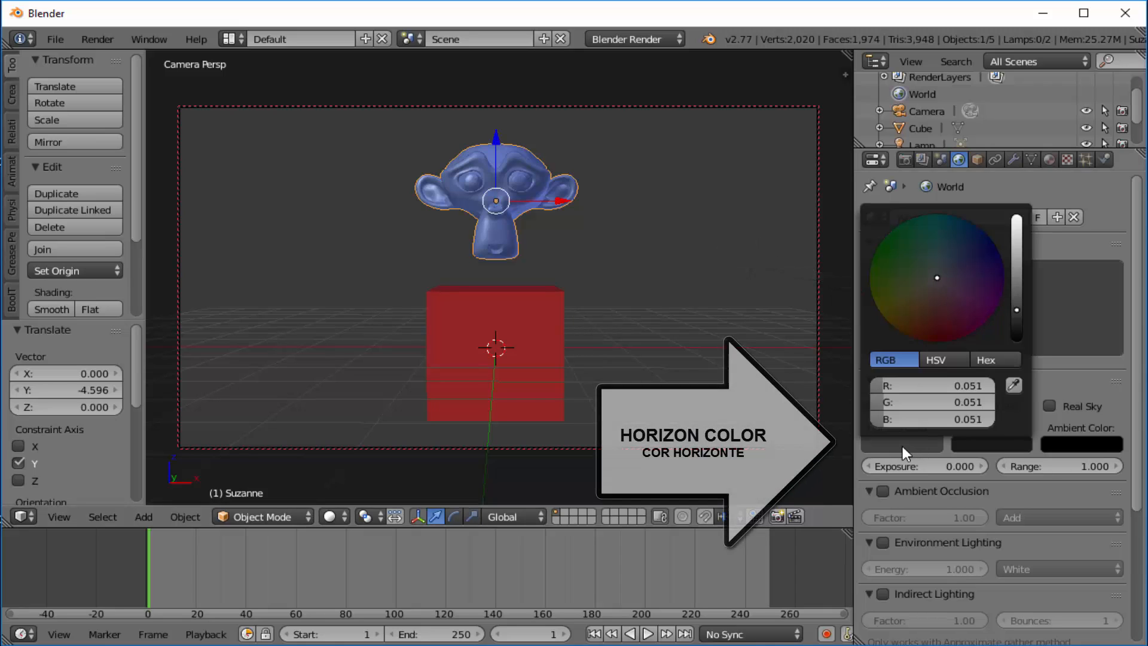
left_click(1016, 243)
left_click(913, 253)
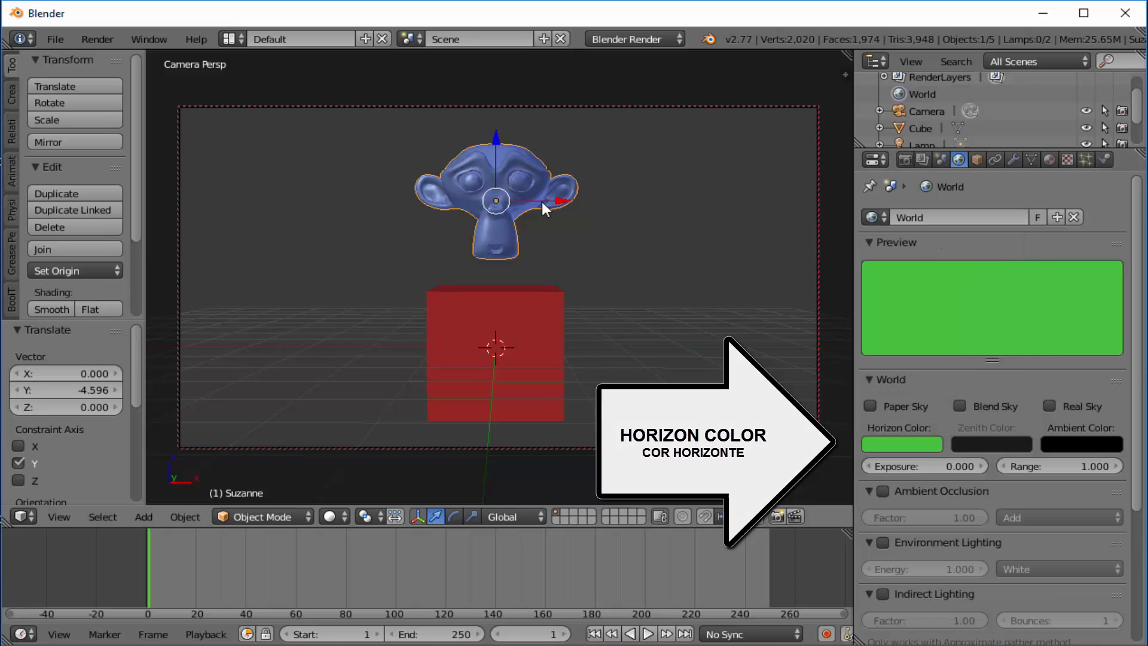
left_click(105, 37)
left_click(127, 59)
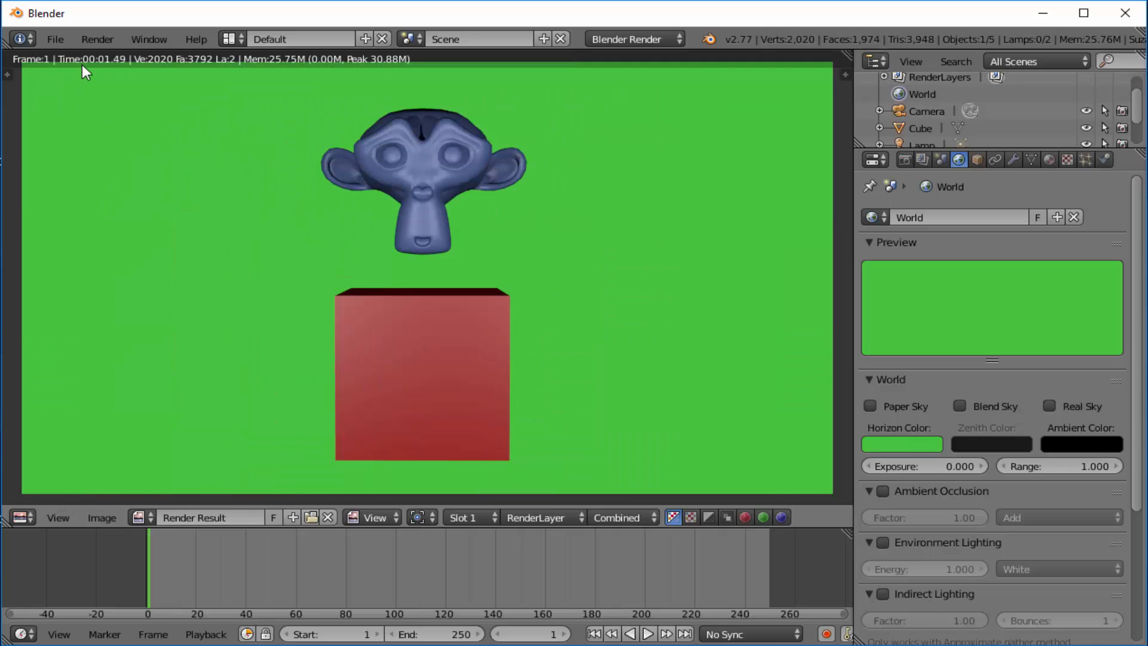
- Change the world's horizon color to pinkish red, with R 0.549, G 0.051 and B 0.112, and render the image
left_click(898, 445)
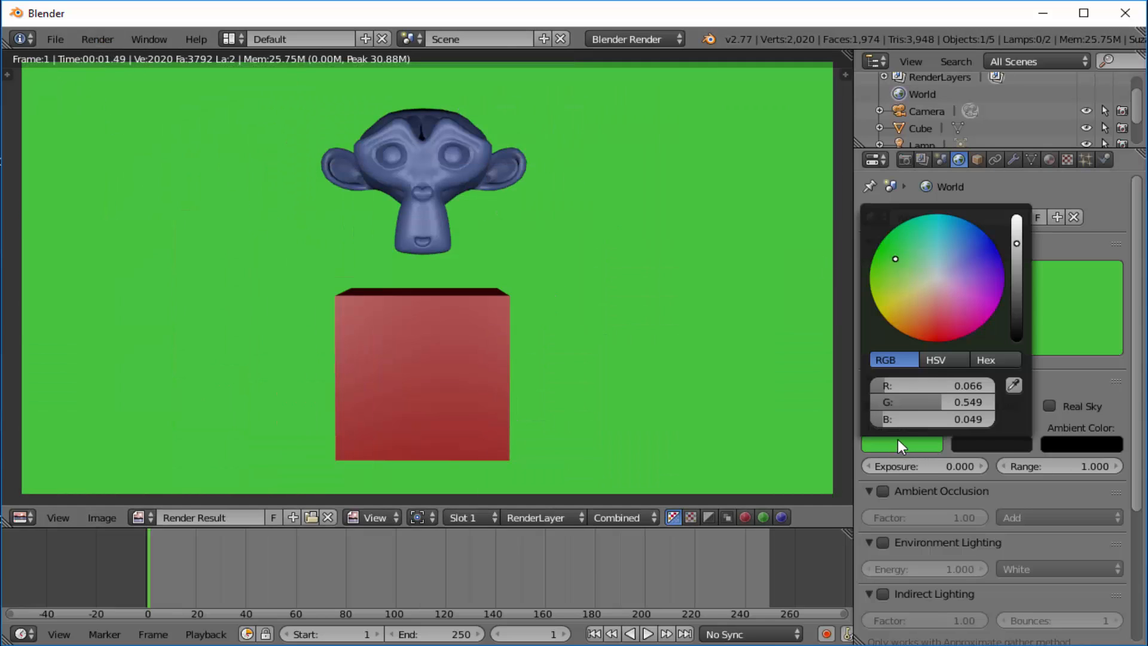
left_click(934, 321)
left_click(97, 39)
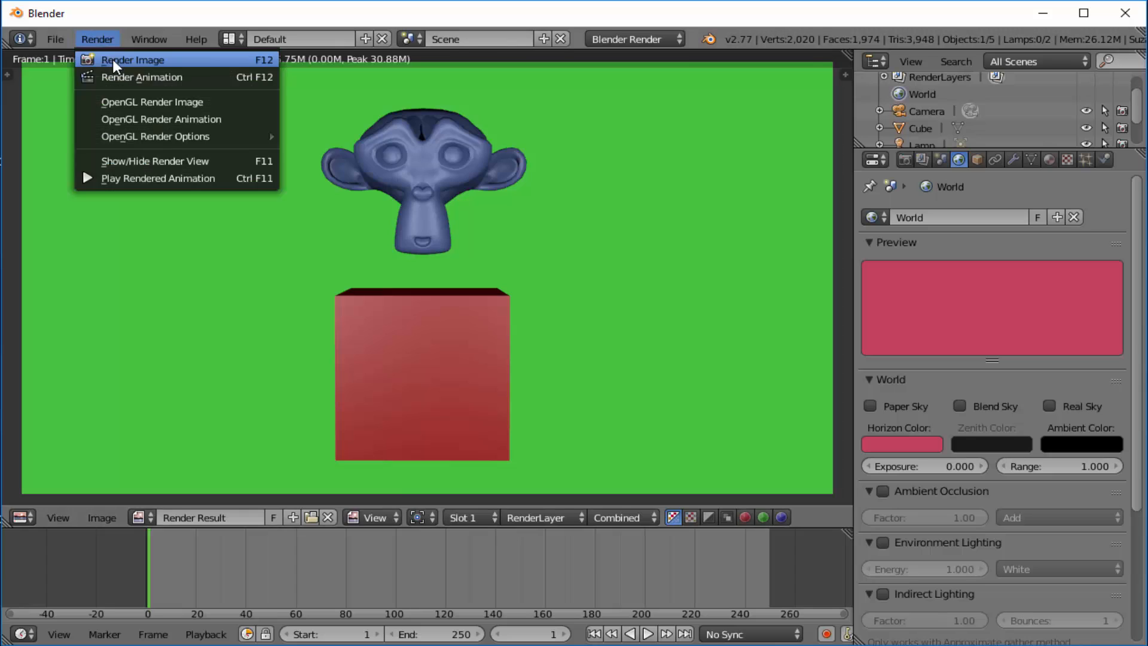
left_click(112, 56)
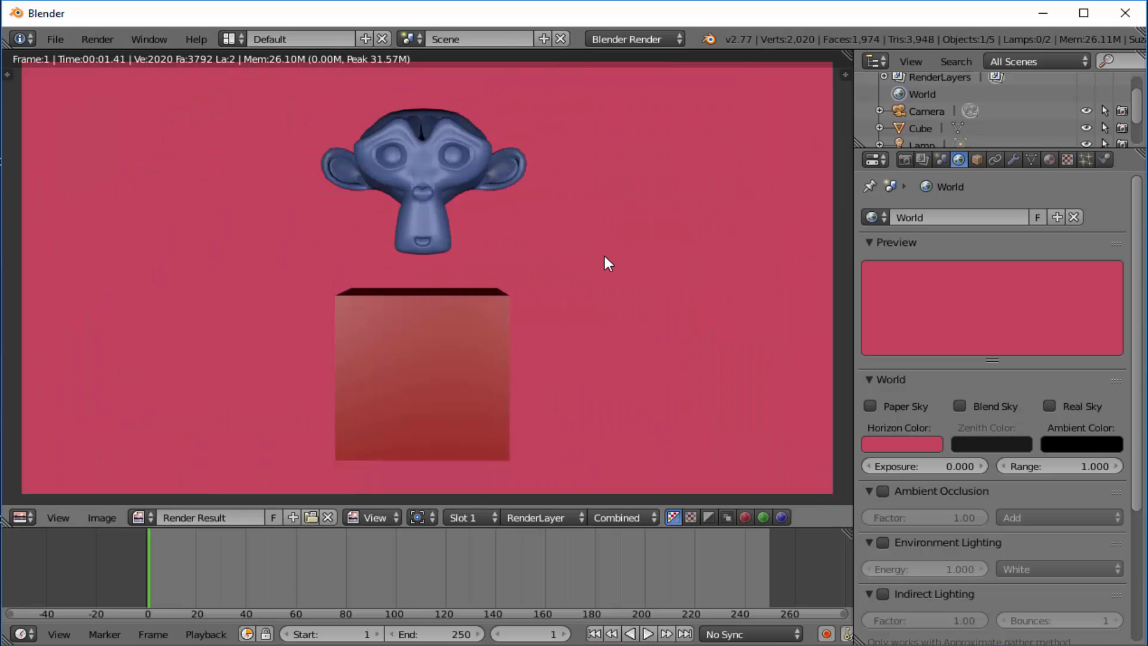
- Darken the world's horizon color to black and render the image again
left_click(895, 443)
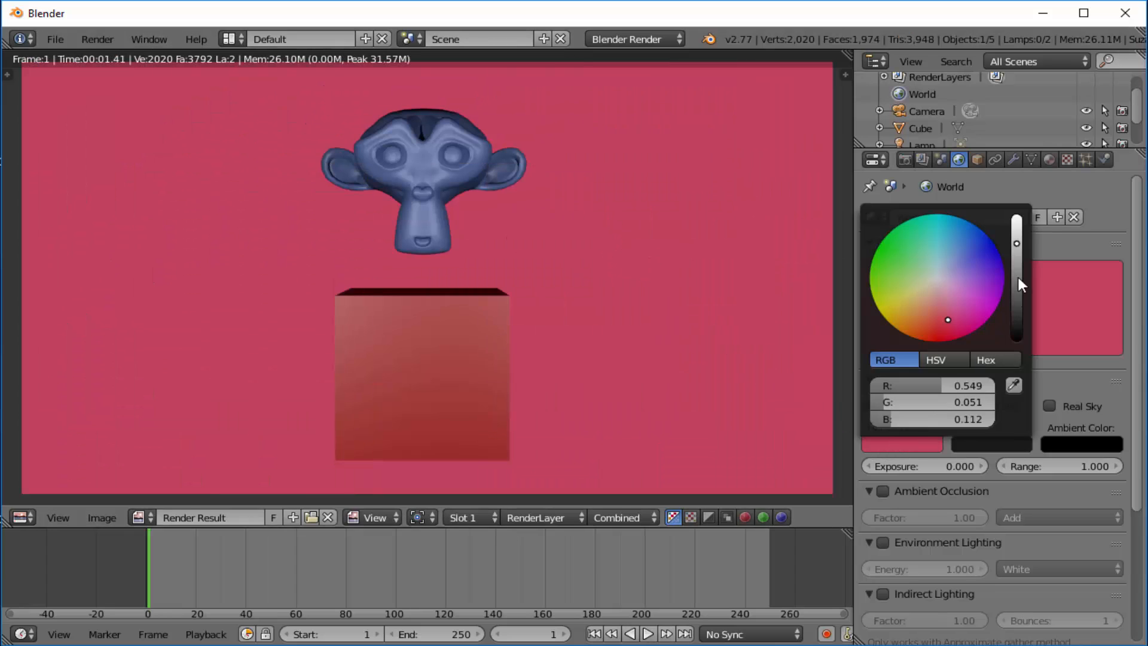
left_click_drag(1023, 243, 1018, 344)
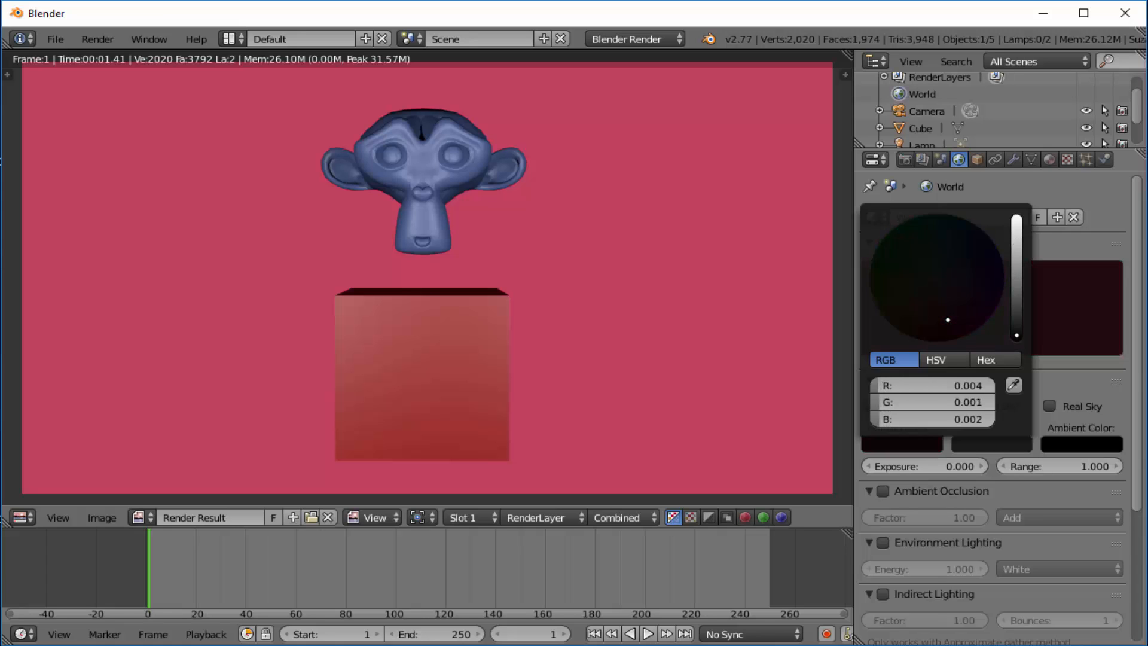
left_click(91, 39)
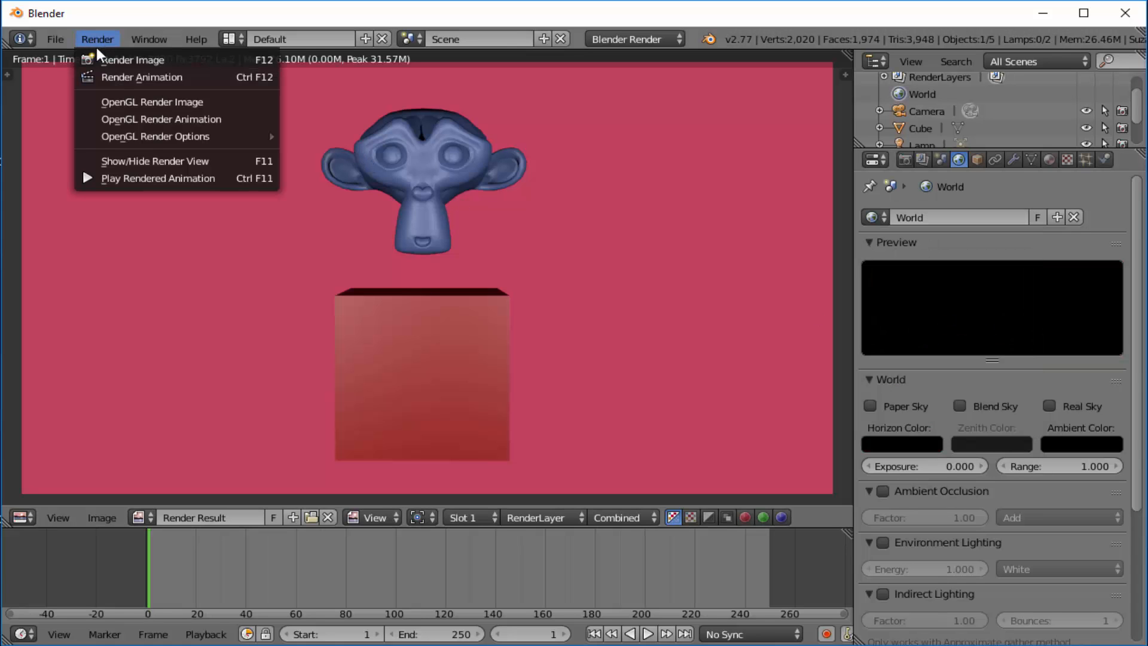
left_click(105, 59)
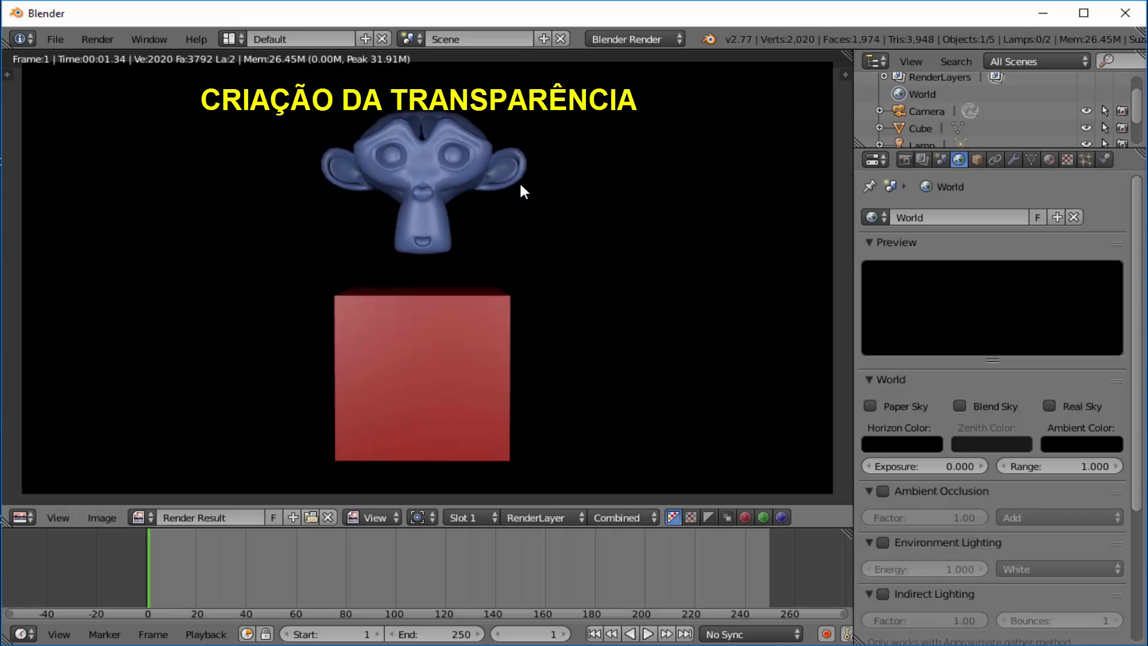
- Apply the HDTV 1080p render preset and set the output file format to PNG
left_click(906, 160)
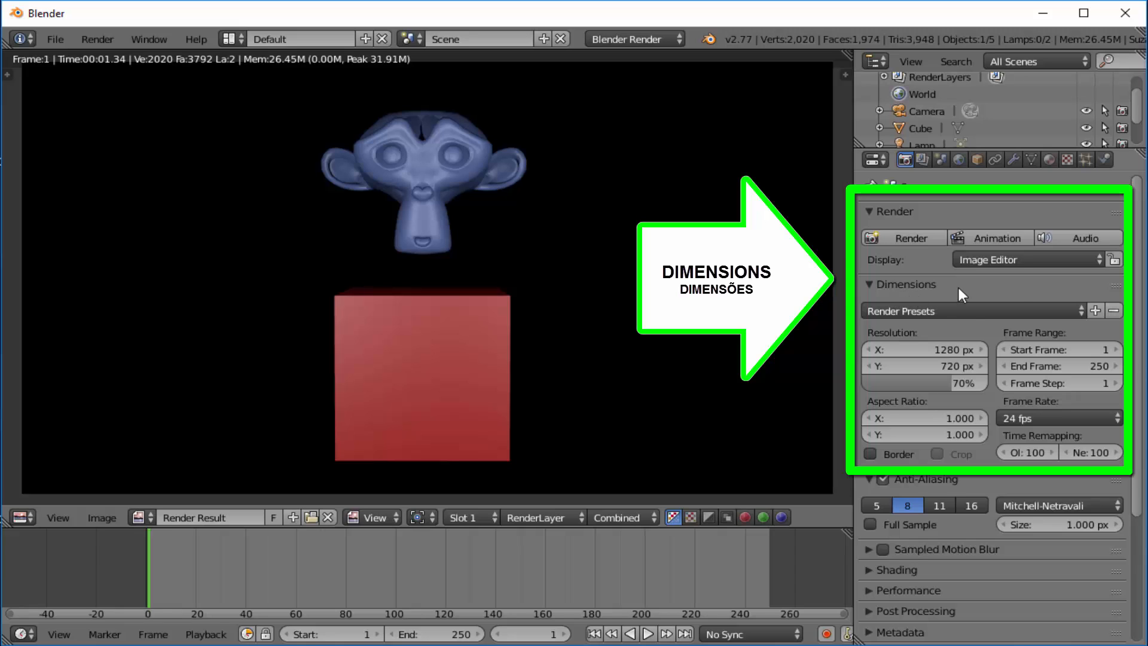
left_click(1084, 309)
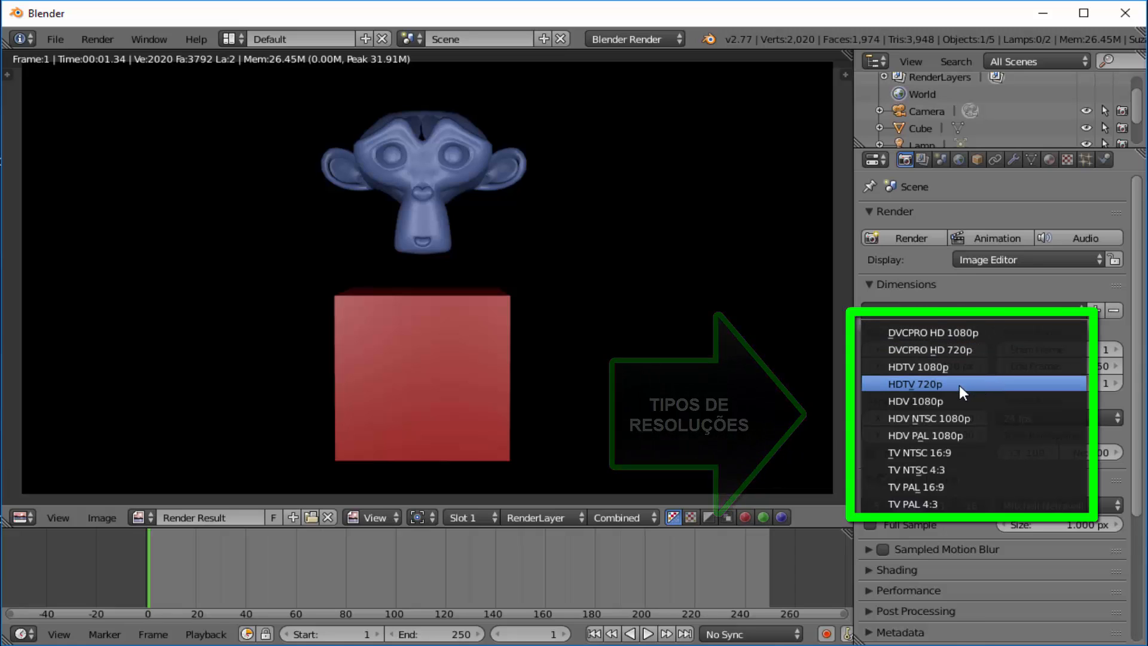
left_click(916, 366)
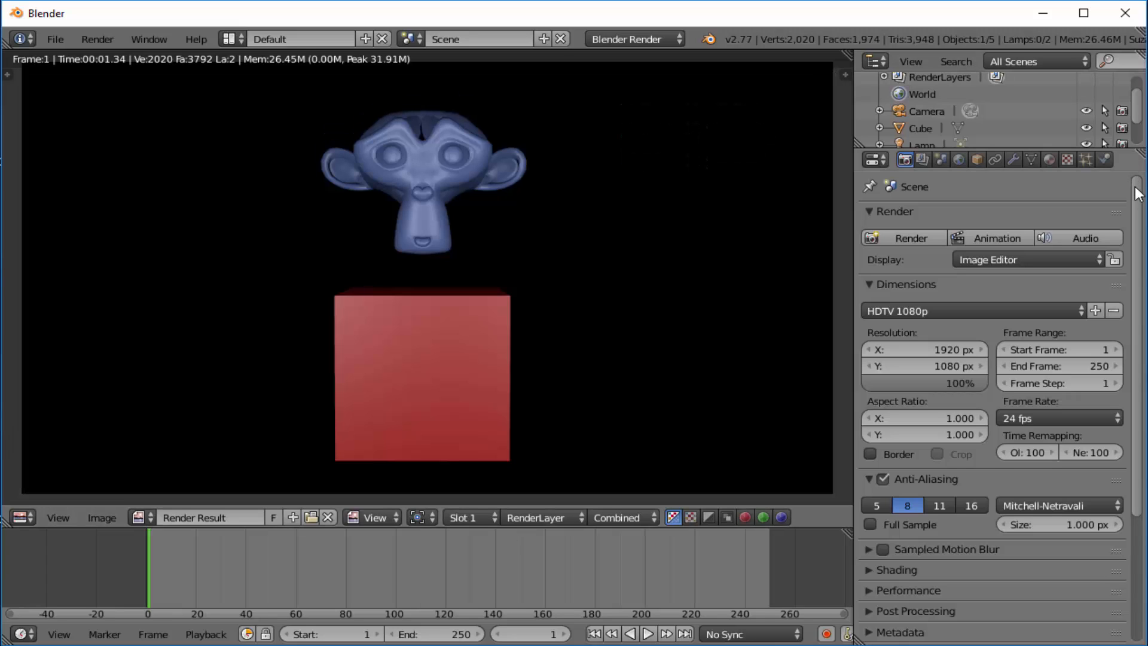
left_click_drag(1140, 187, 1141, 378)
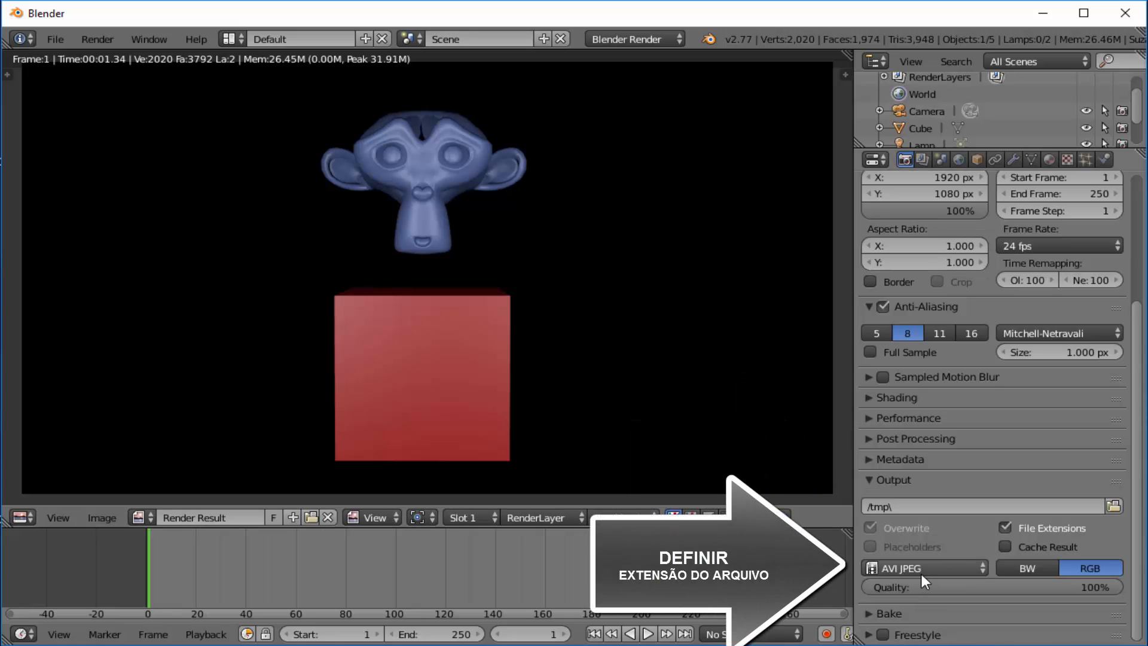
left_click(981, 567)
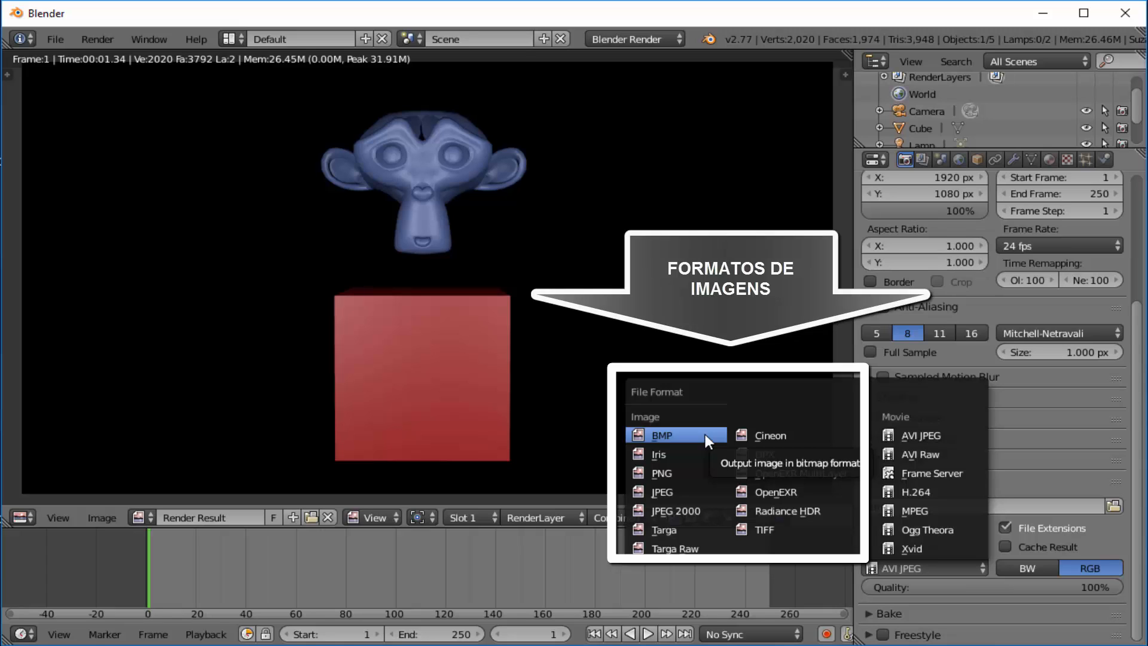
left_click(663, 471)
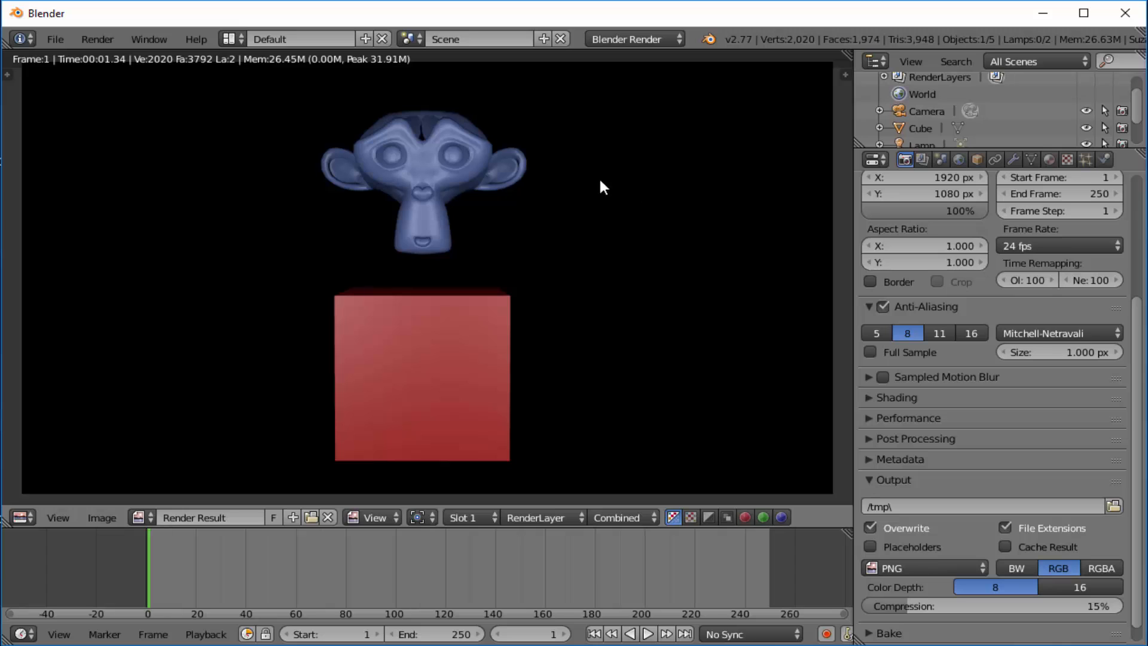
- Set the end frame to 1 and render the animation to the output folder
scroll(1046, 224, "up", 6)
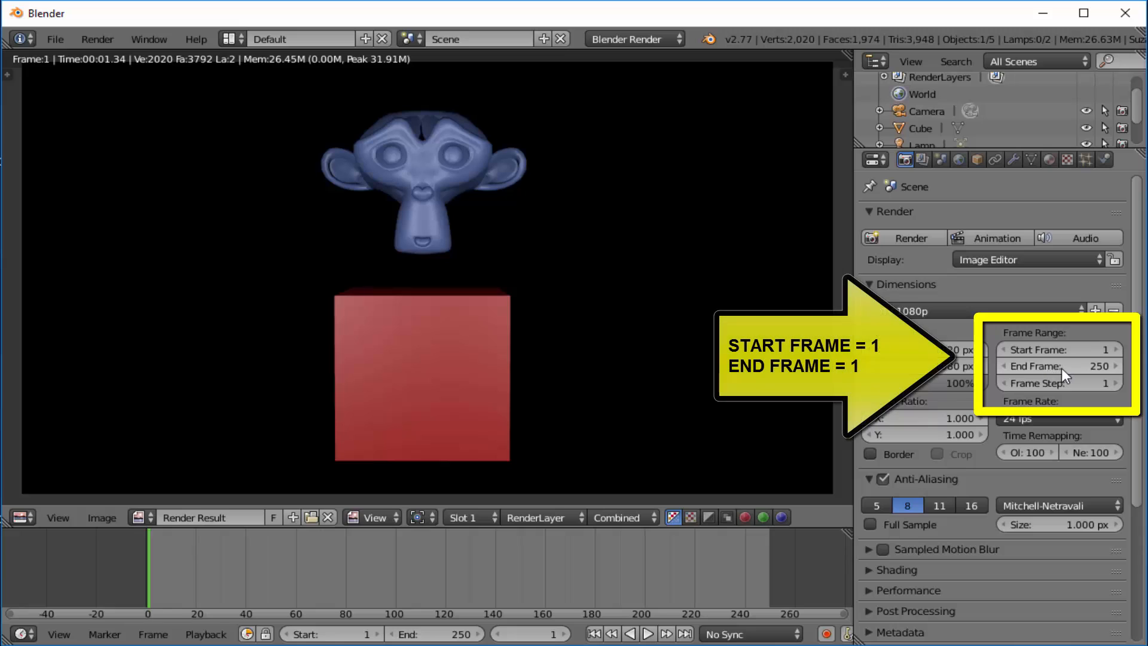
left_click(1076, 364)
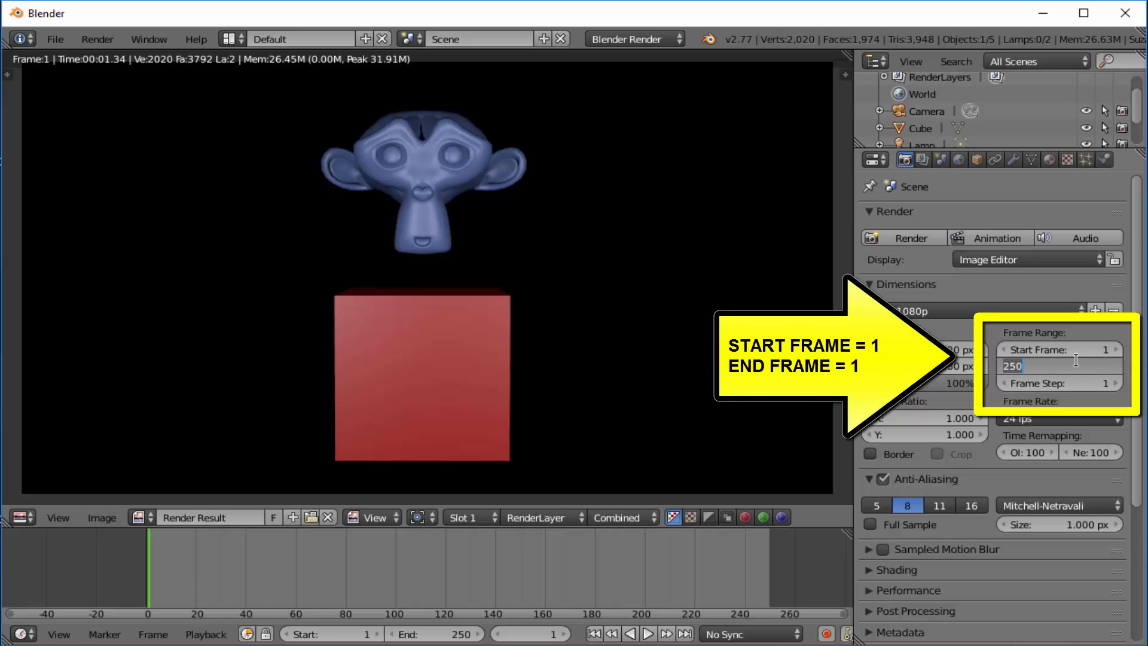
type("1")
key("Return")
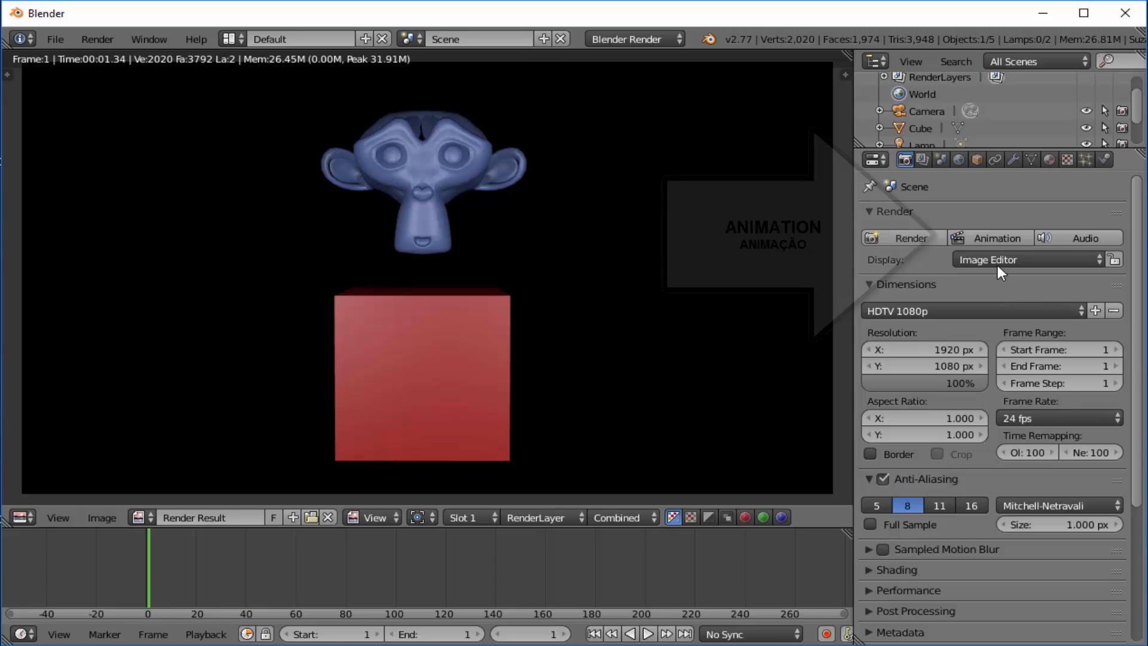
left_click(990, 238)
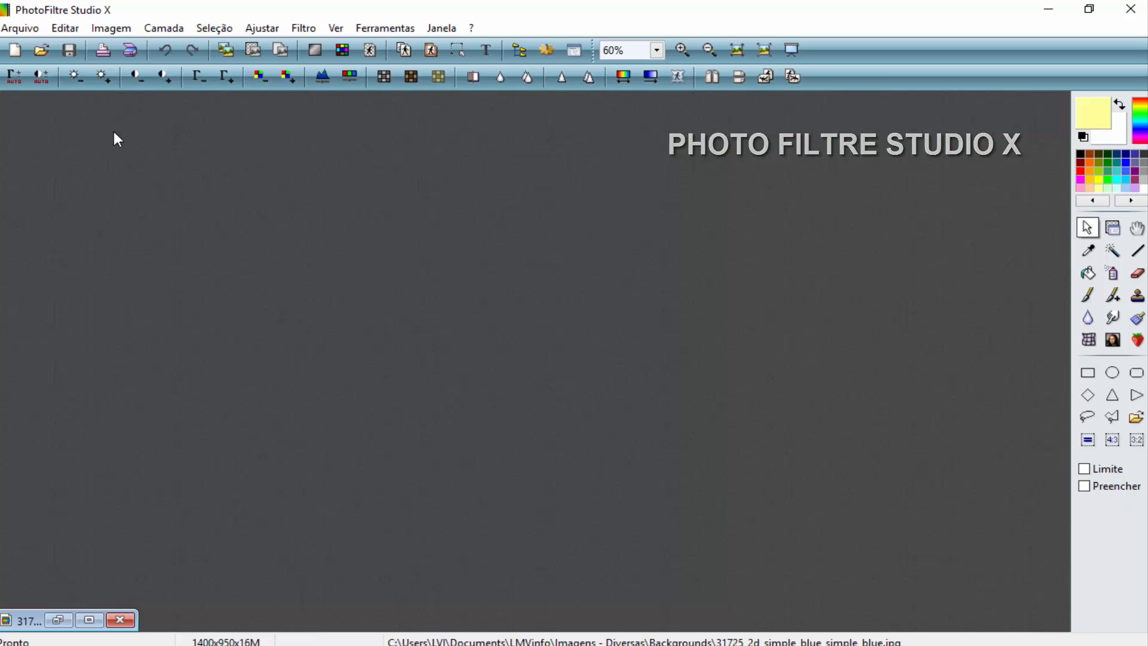
- In PhotoFiltre Studio X, open the rendered image 0001 from the tmp folder on drive C to inspect its background
left_click(20, 28)
left_click(34, 63)
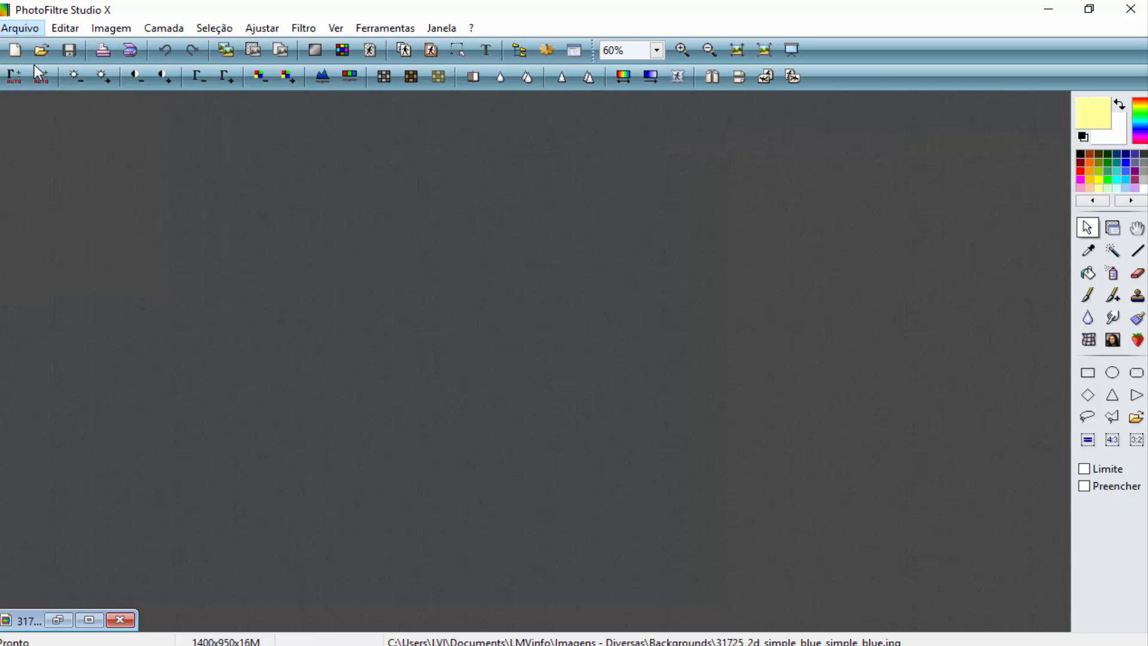
double_click(203, 355)
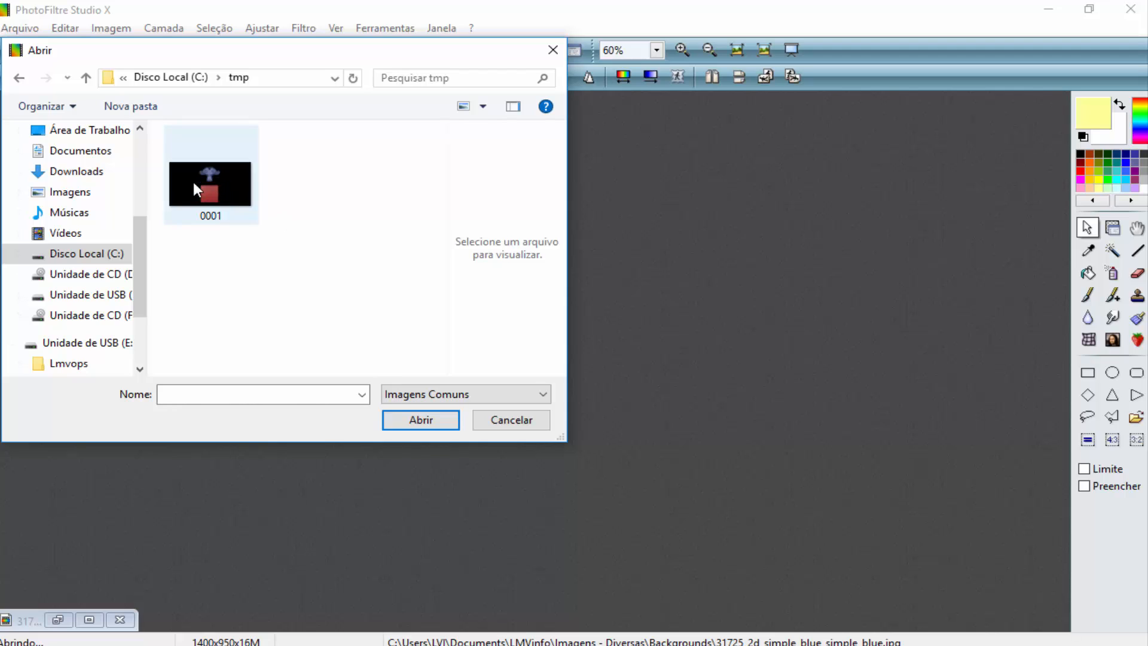
left_click(212, 184)
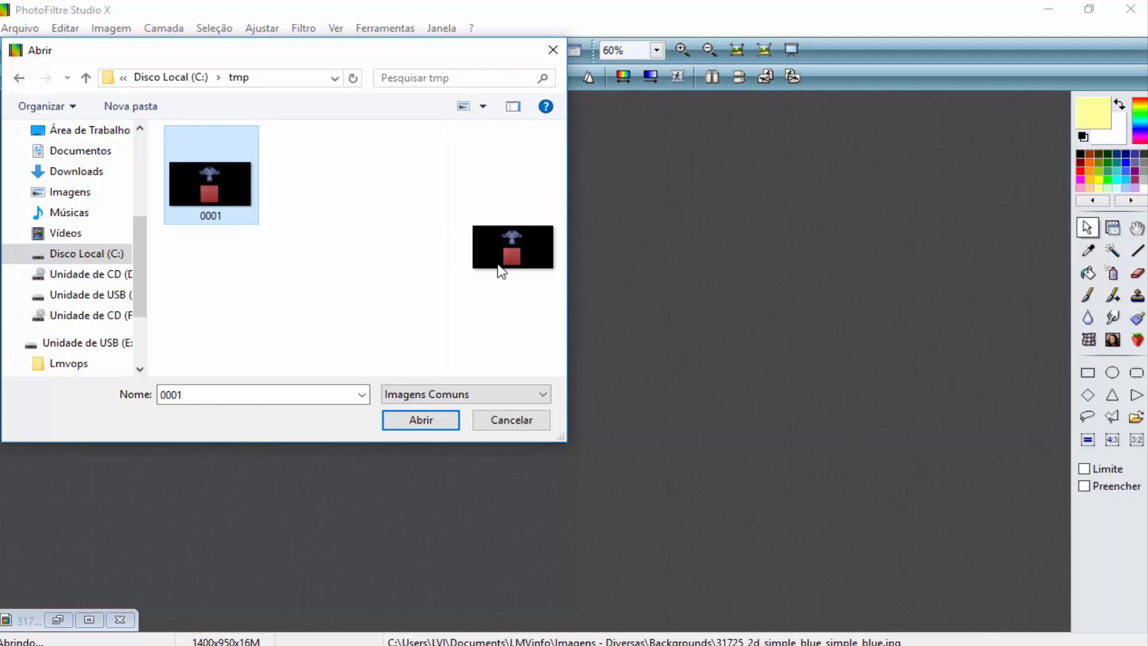
left_click(427, 421)
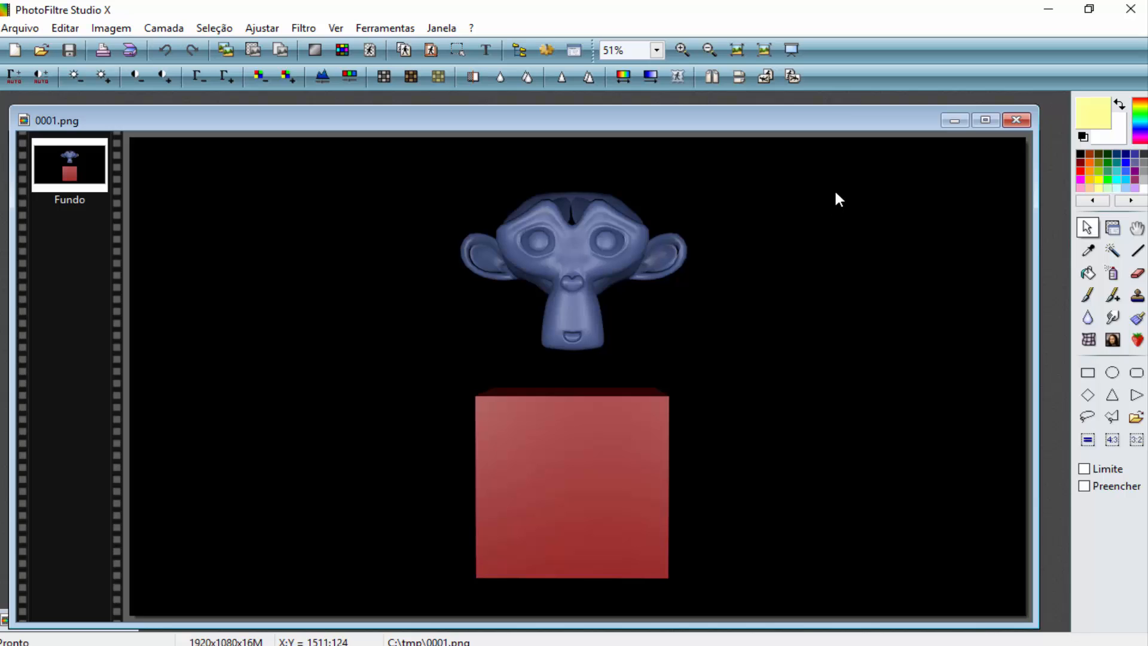
- Switch back to Blender, leave the render view, and set the Alpha mode in the render's Shading settings to Transparent
left_click(1048, 10)
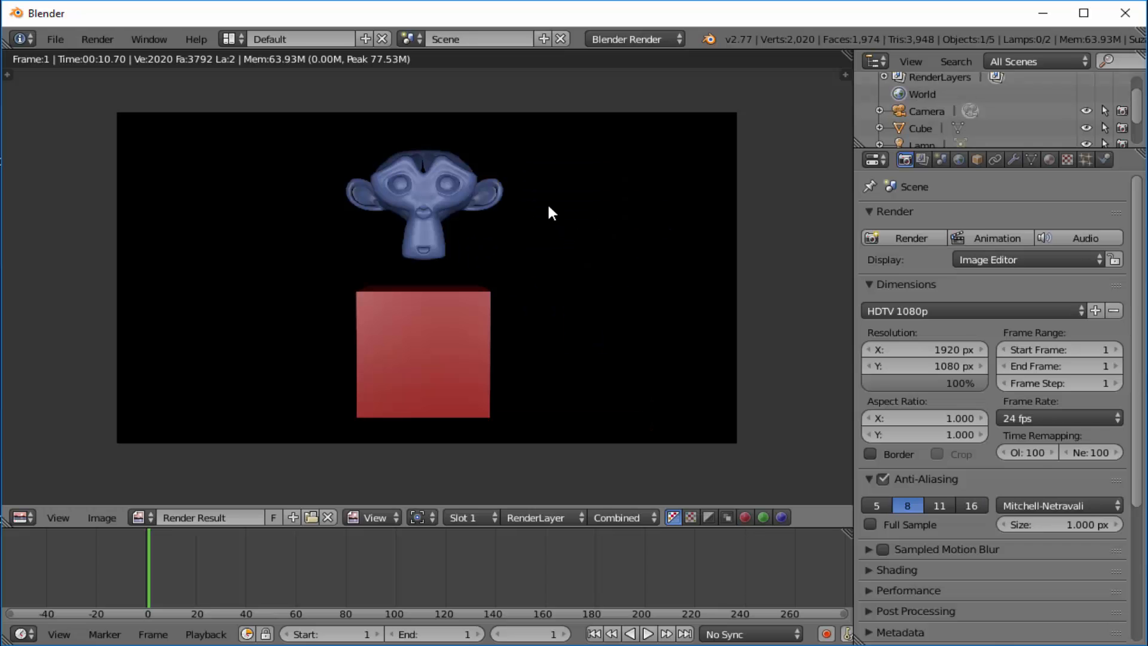
key("Escape")
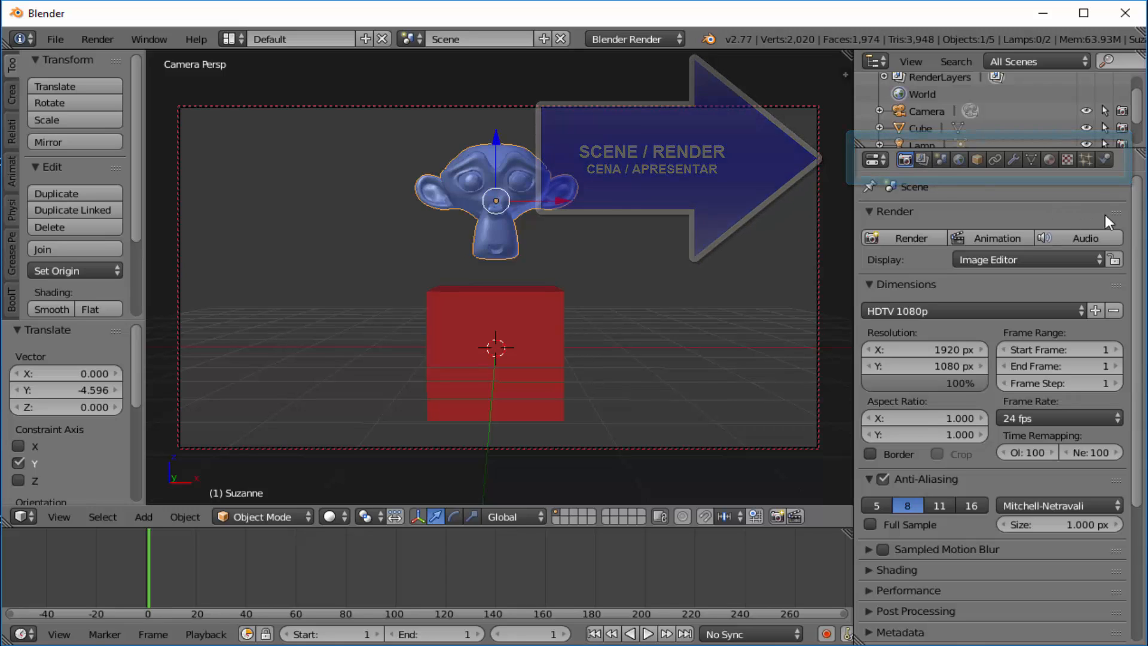
left_click_drag(1143, 192, 1141, 361)
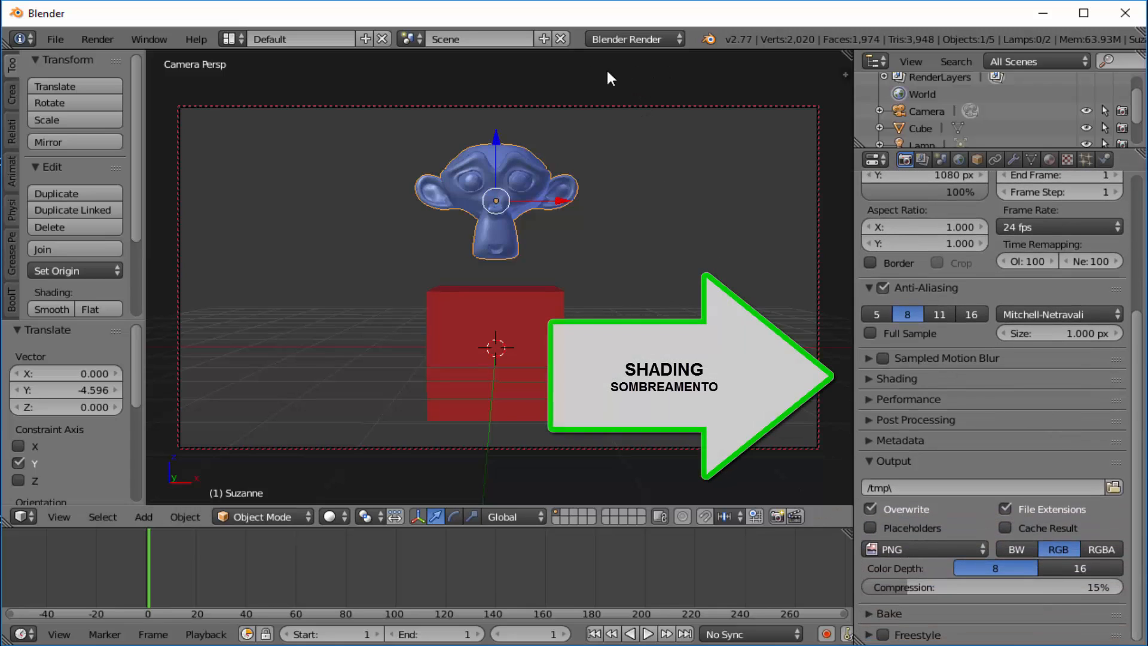
left_click(868, 380)
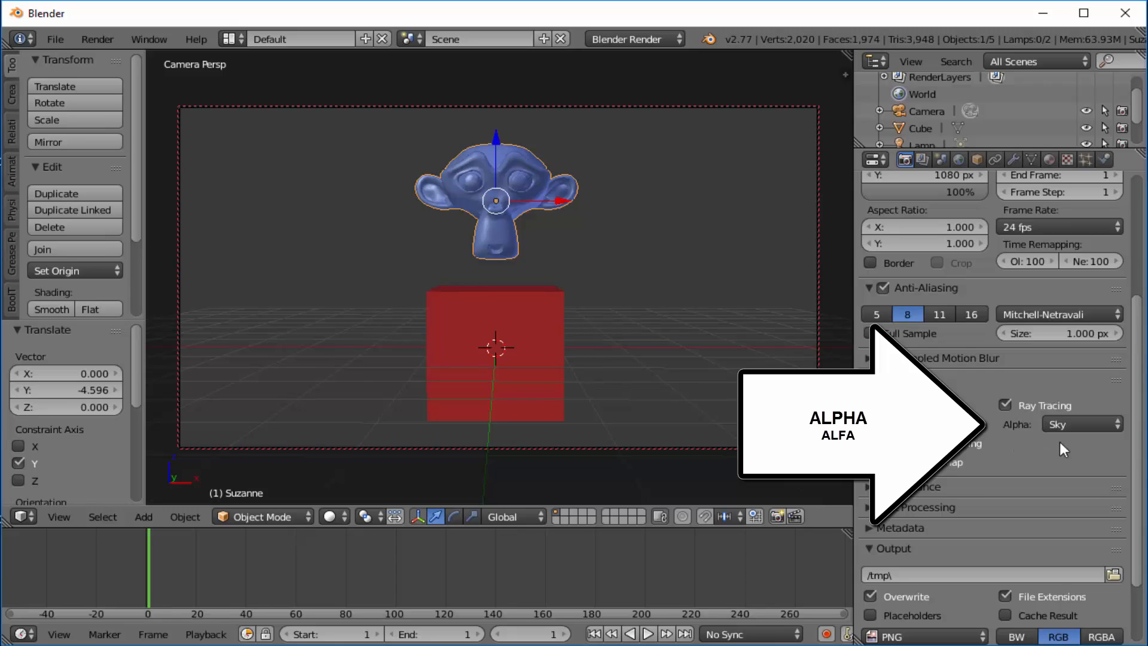
left_click(1117, 422)
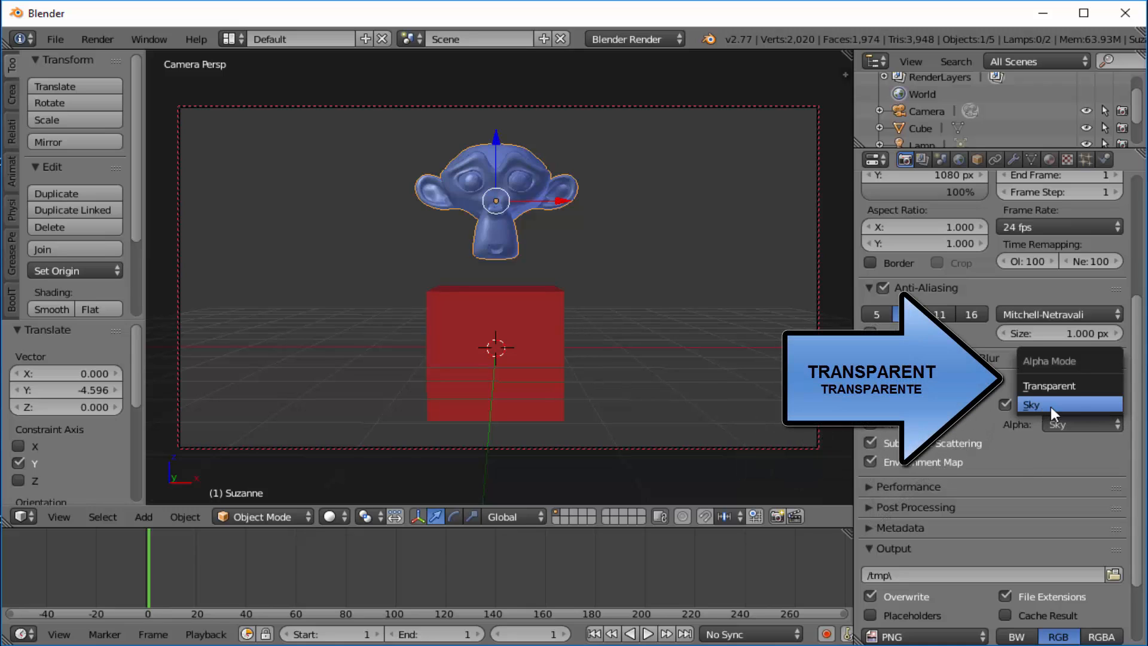
left_click(1065, 385)
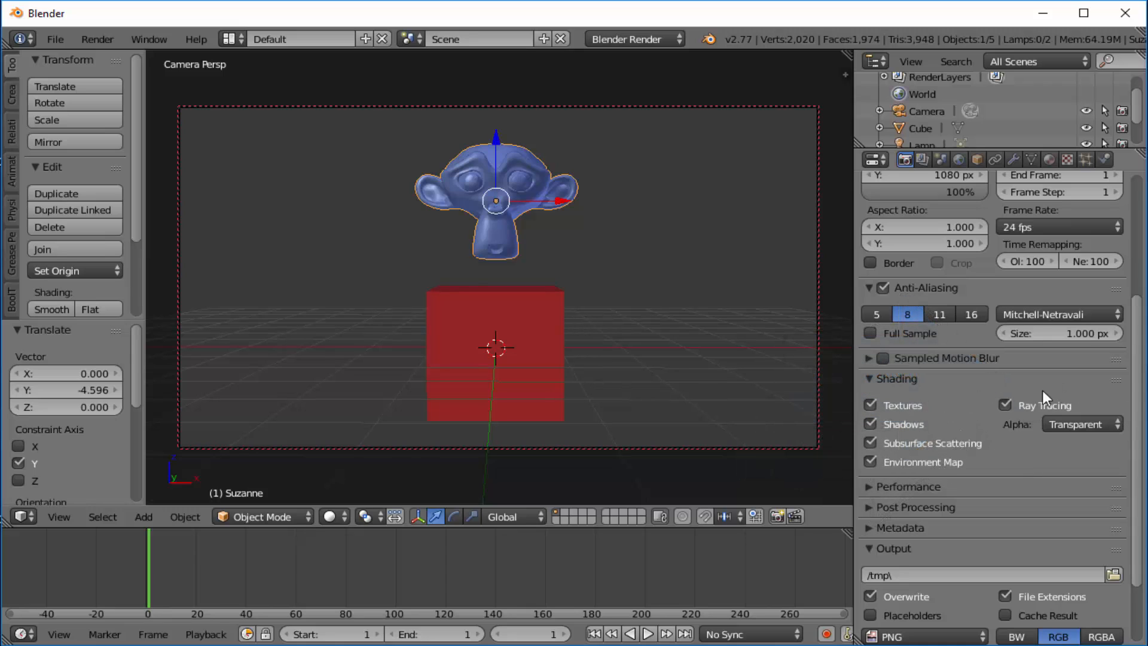
- Render the still image with the Transparent alpha mode, and render the animation to the output folder
left_click(100, 39)
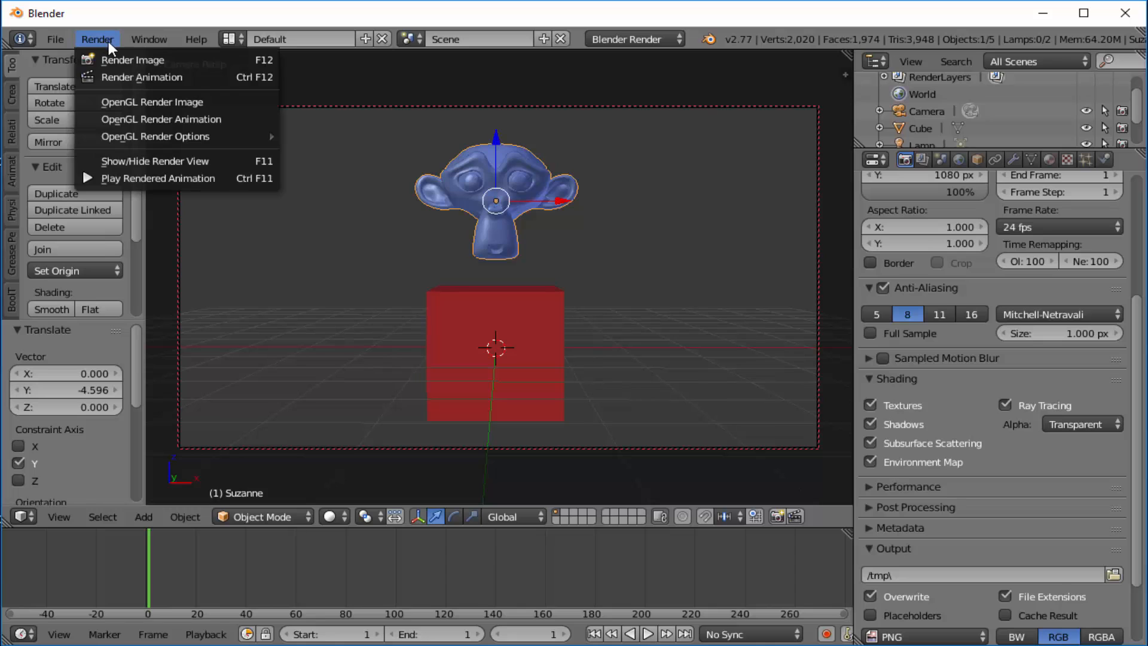
left_click(111, 61)
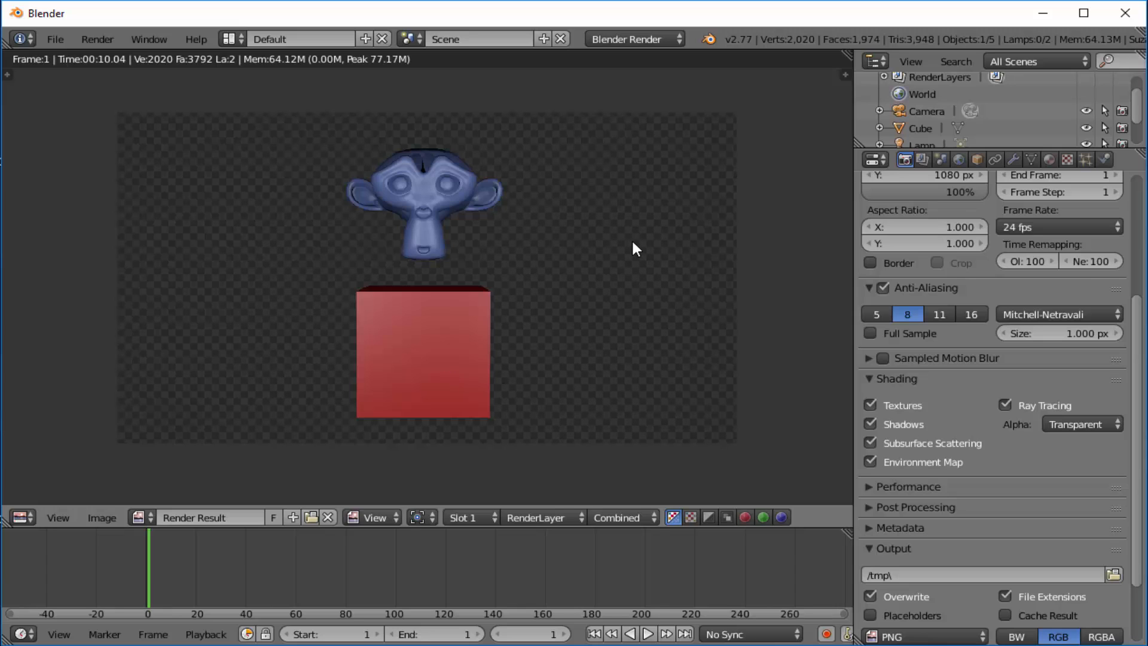
scroll(993, 407, "up", 10)
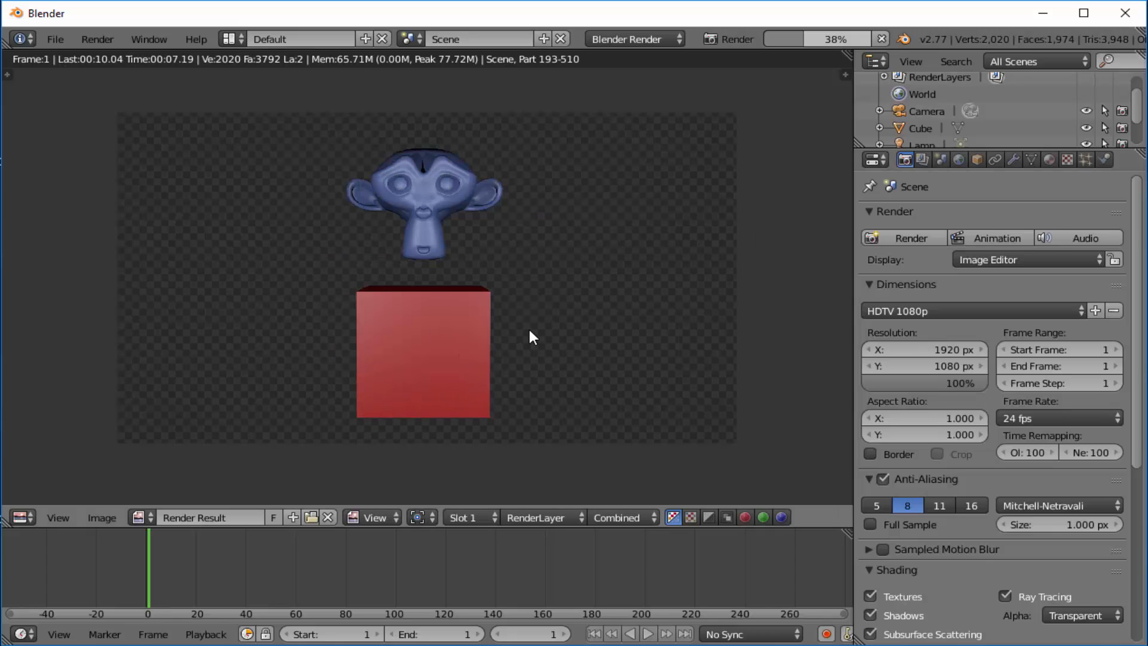
- Play the rendered animation to inspect the background of 0001.png, and close the player
left_click(111, 36)
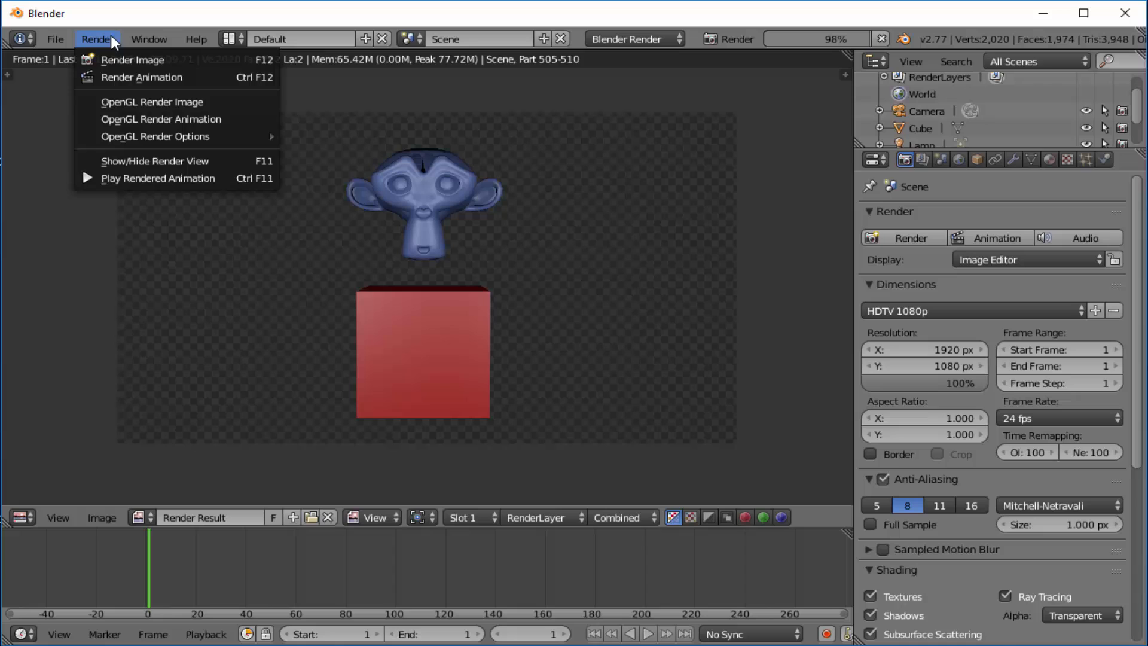
left_click(120, 178)
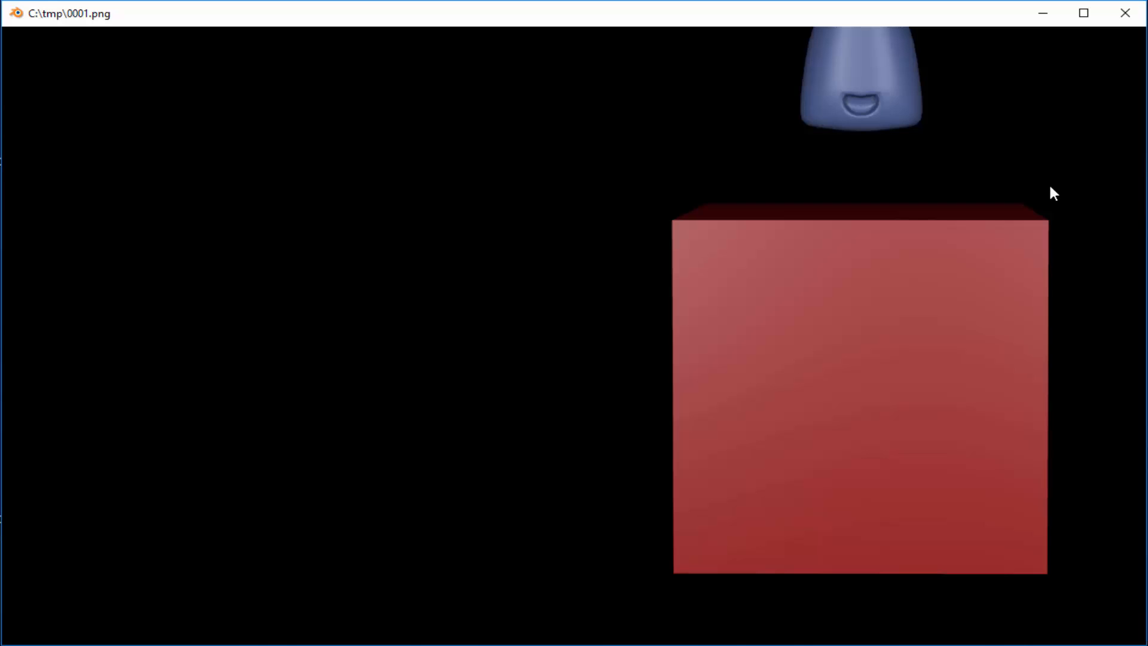
key("Escape")
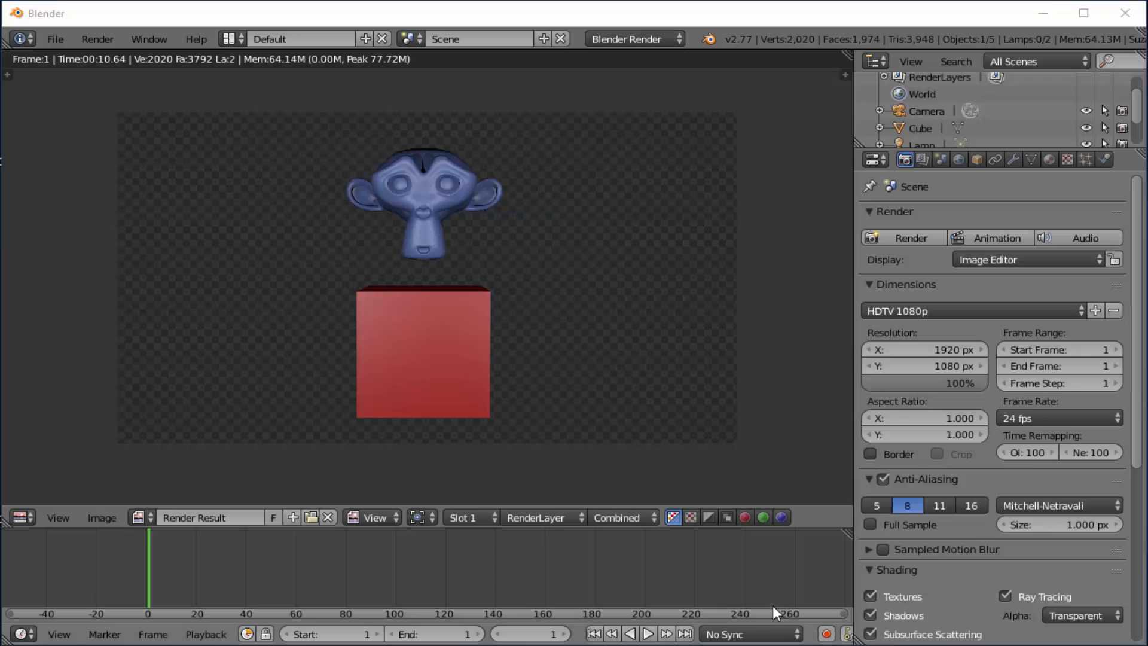
- In PhotoFiltre Studio X, close the old 0001.png and open the newly rendered 0001 from the tmp folder to inspect its background
left_click(548, 638)
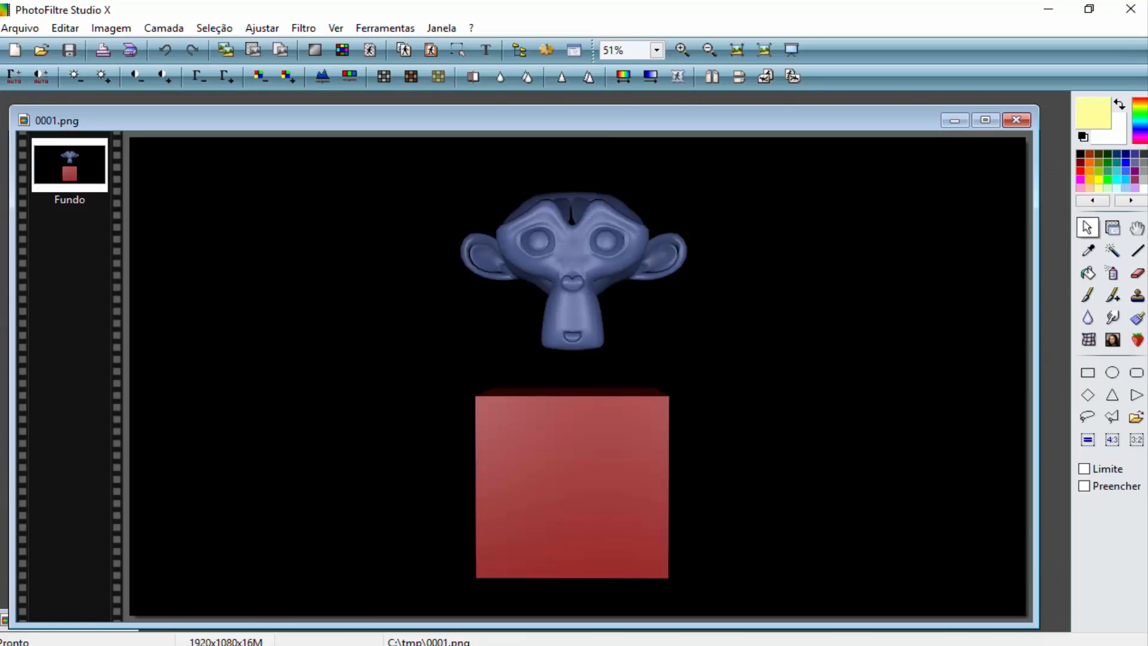
left_click(1017, 120)
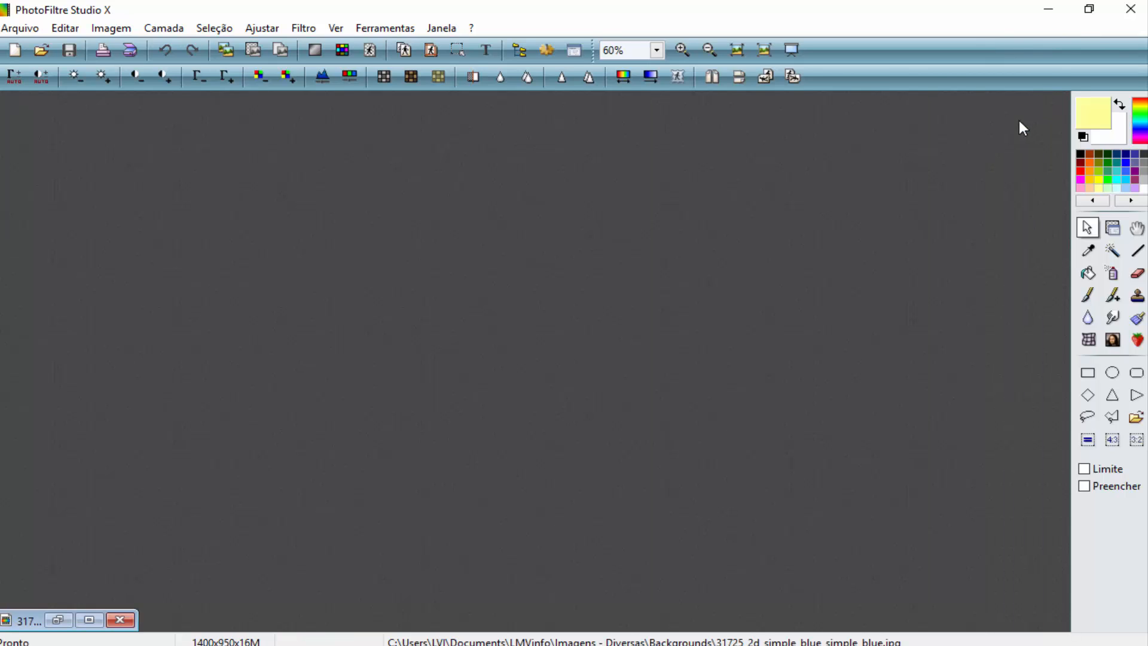
left_click(18, 28)
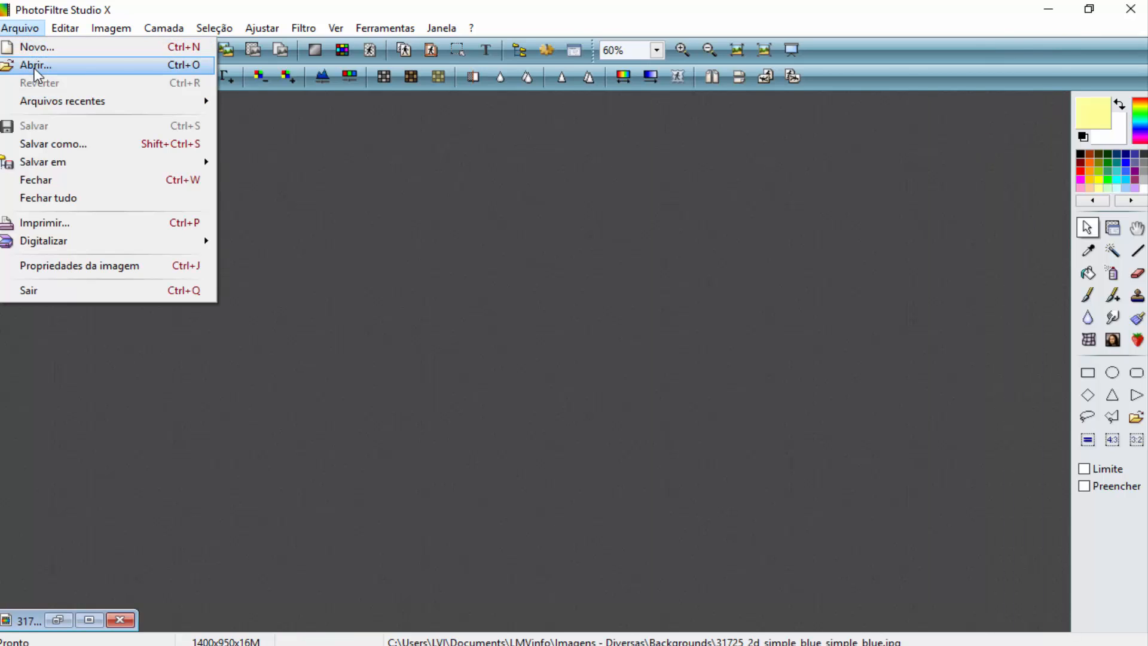
left_click(34, 67)
left_click(218, 197)
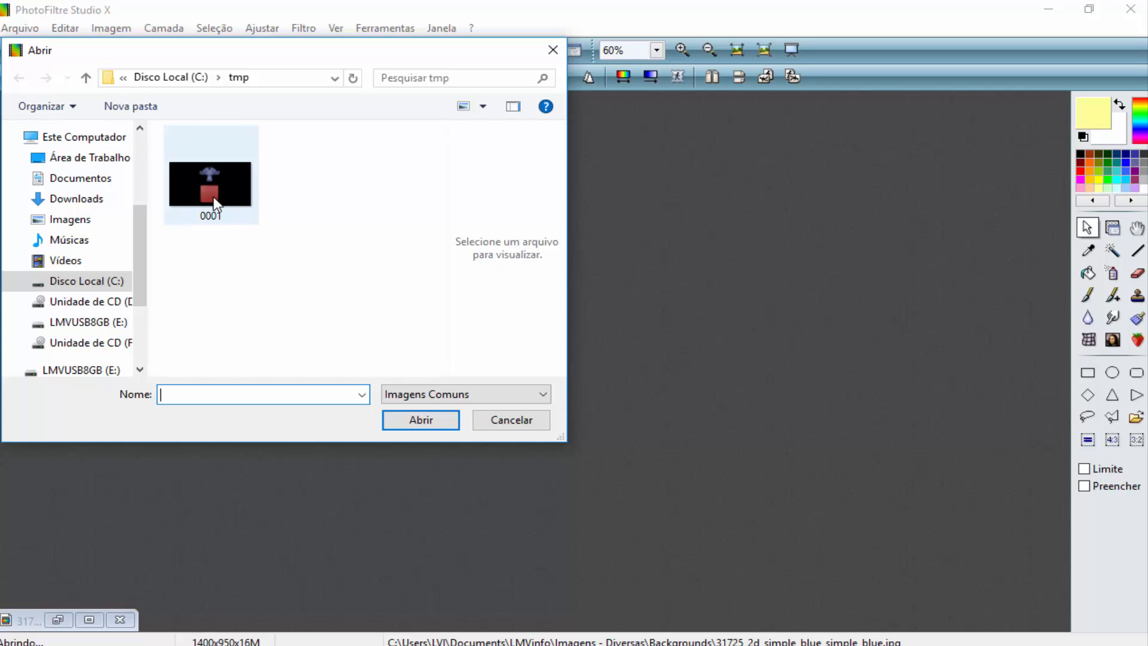
left_click(426, 419)
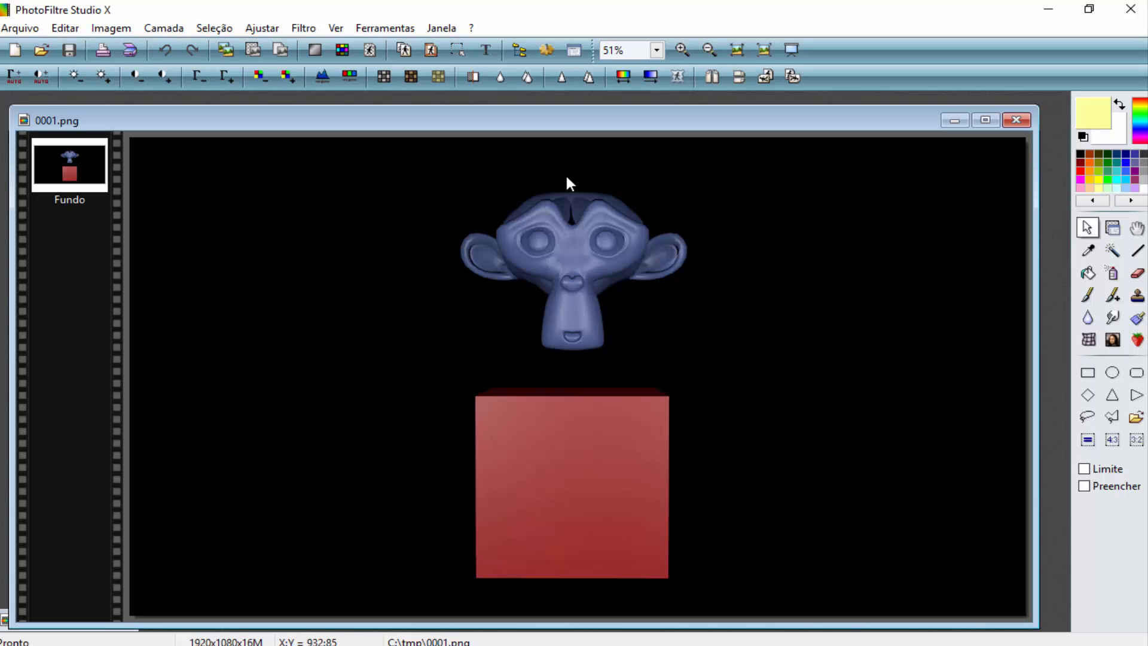
- Back in Blender, set the PNG output color mode to RGBA and render the animation again
left_click(1051, 9)
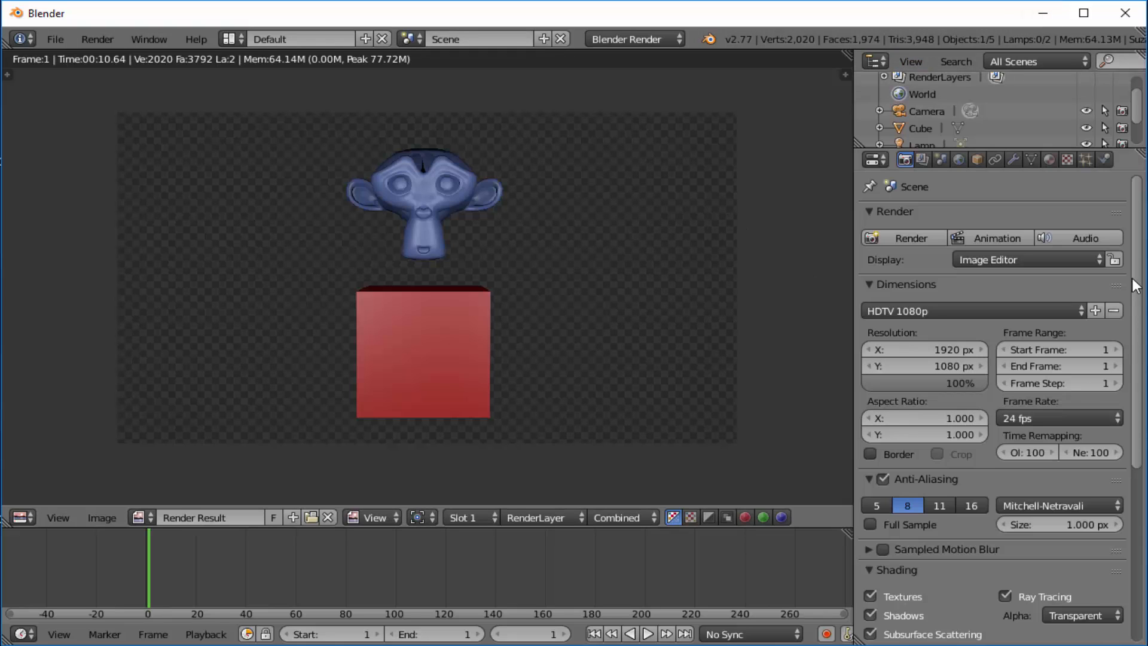
scroll(1084, 426, "down", 8)
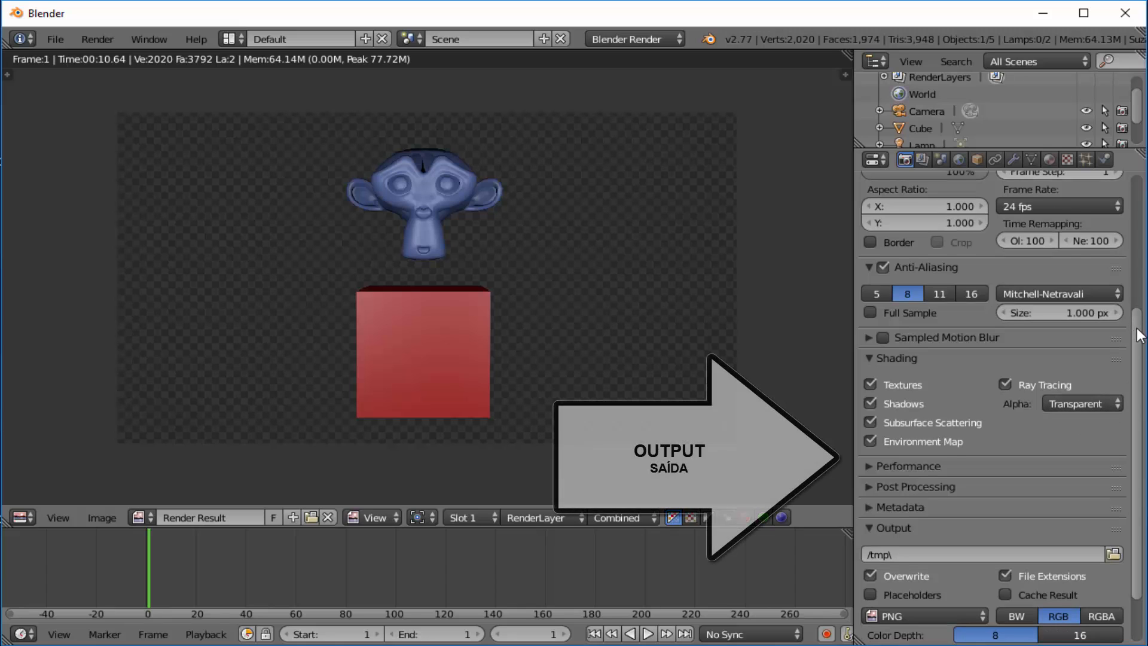
scroll(1139, 335, "down", 3)
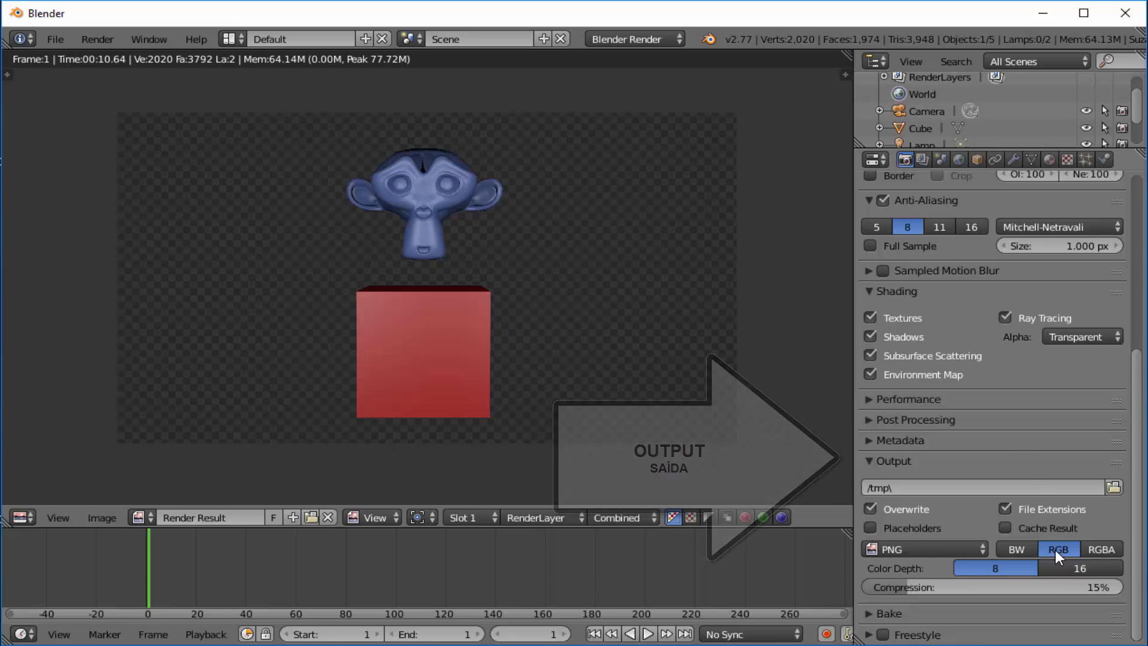
left_click(1103, 548)
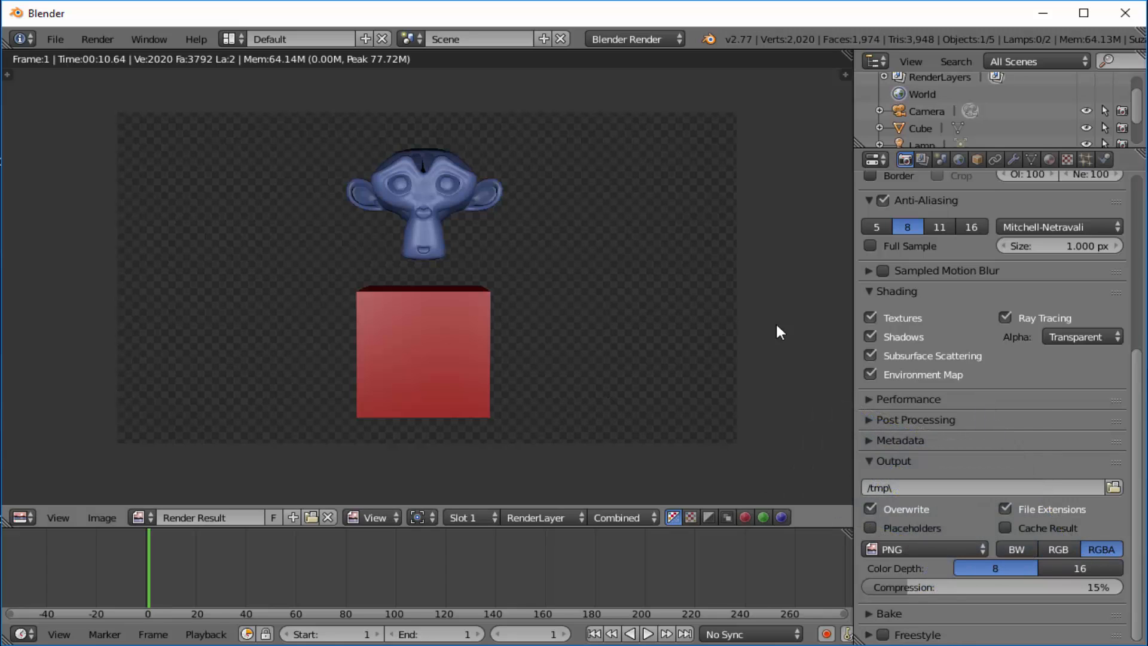
left_click_drag(1137, 377, 1138, 168)
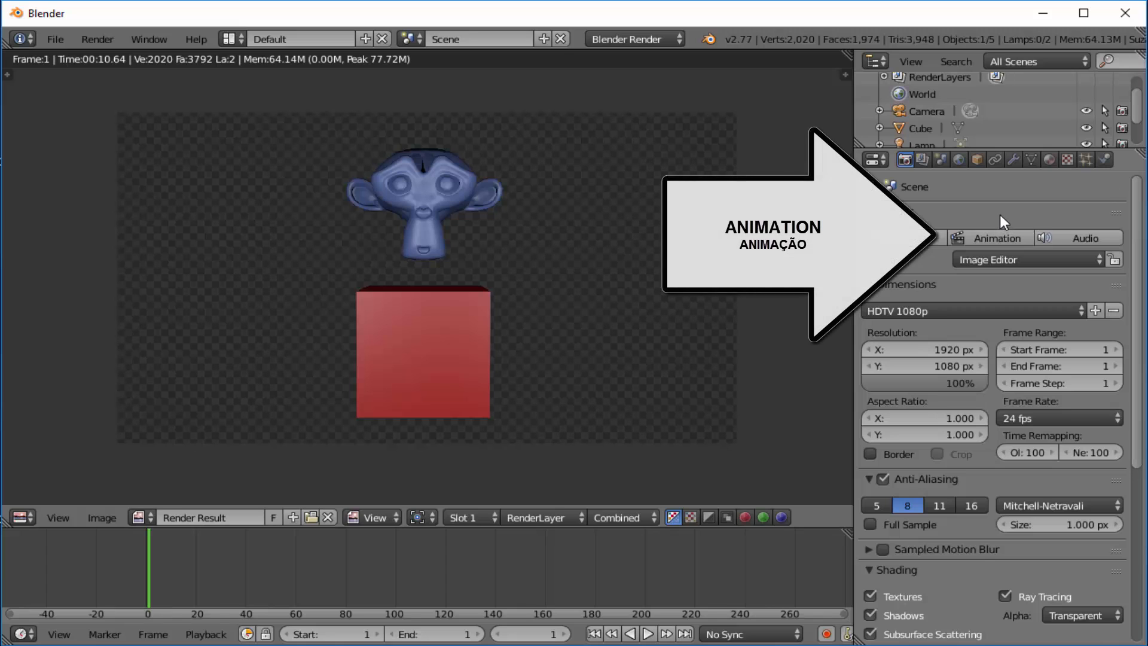
left_click(999, 237)
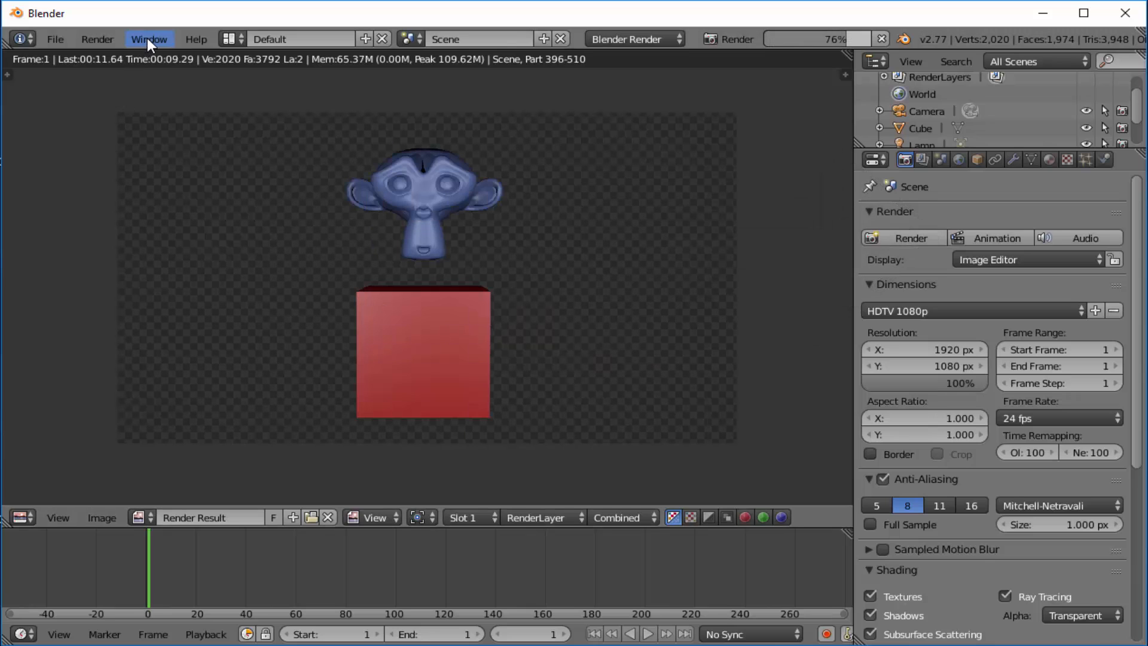
- Play back the RGBA render to examine its background, and dismiss the player window
left_click(97, 38)
left_click(144, 179)
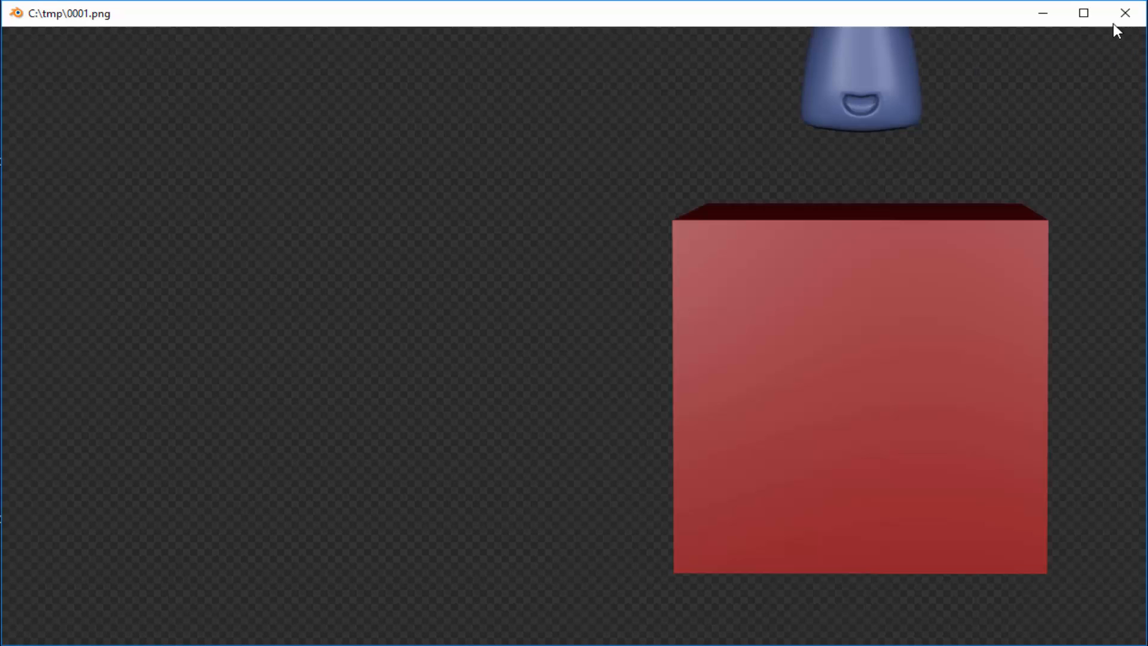
left_click(1050, 13)
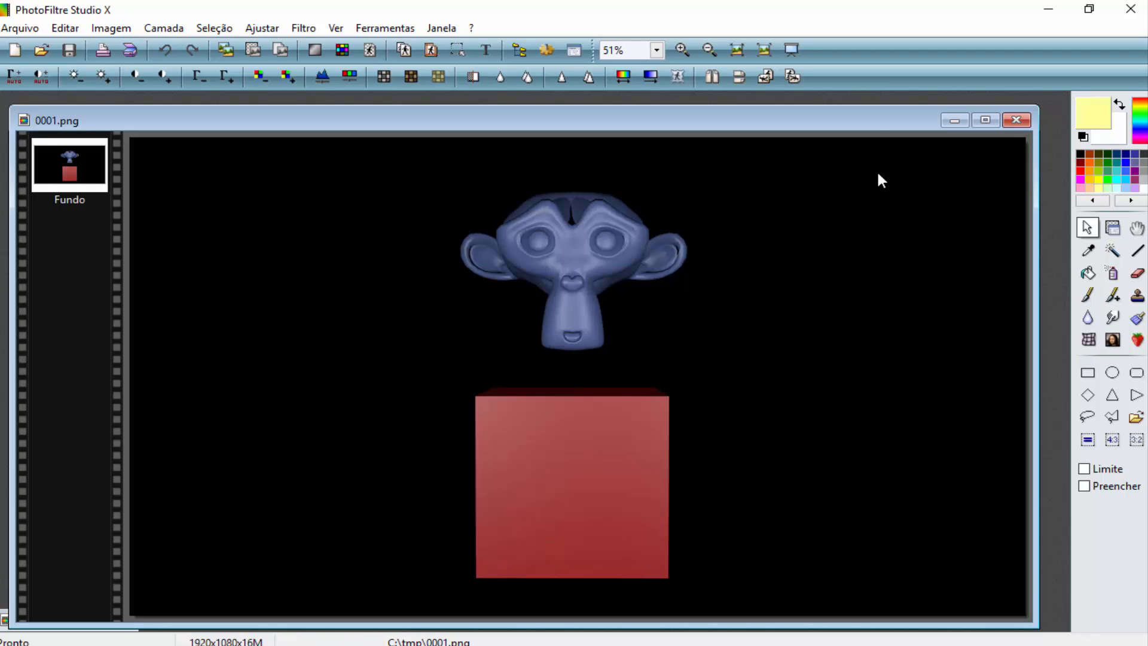
- In PhotoFiltre Studio X, minimize the black-background image and open the RGBA version of 0001 from the tmp folder
left_click(954, 121)
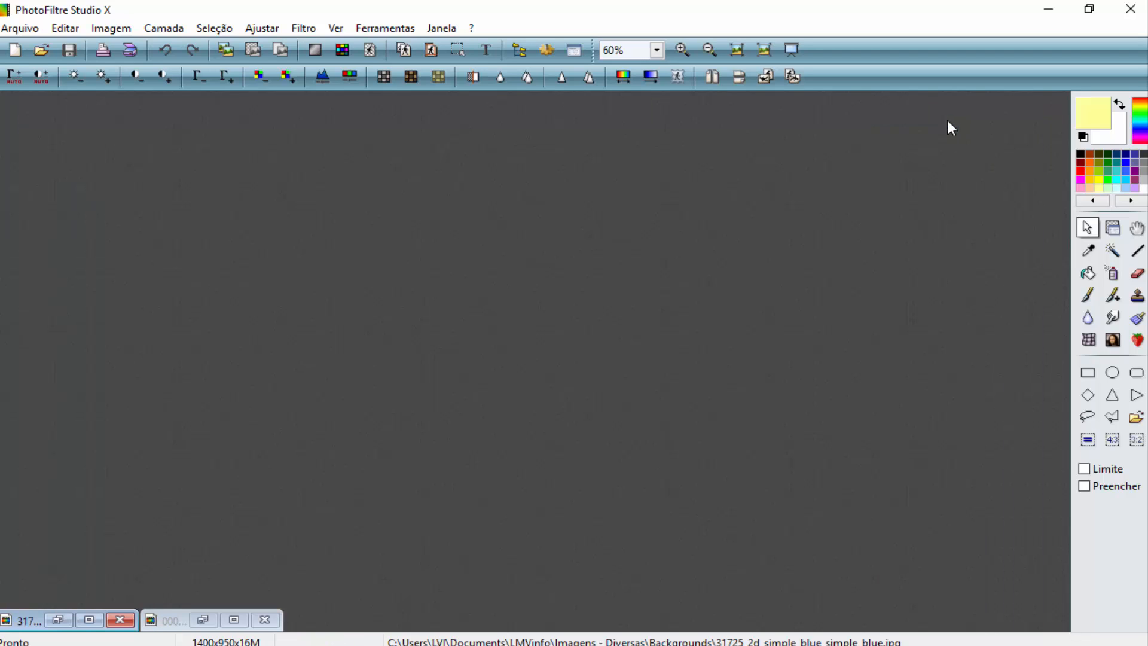
left_click(22, 28)
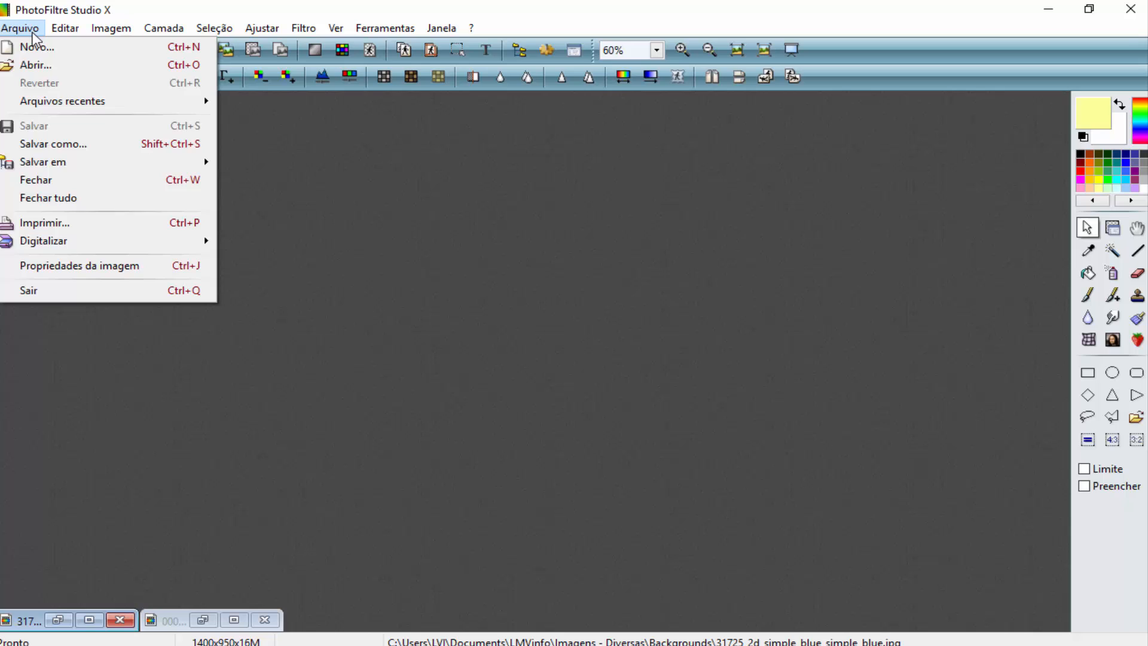
left_click(37, 64)
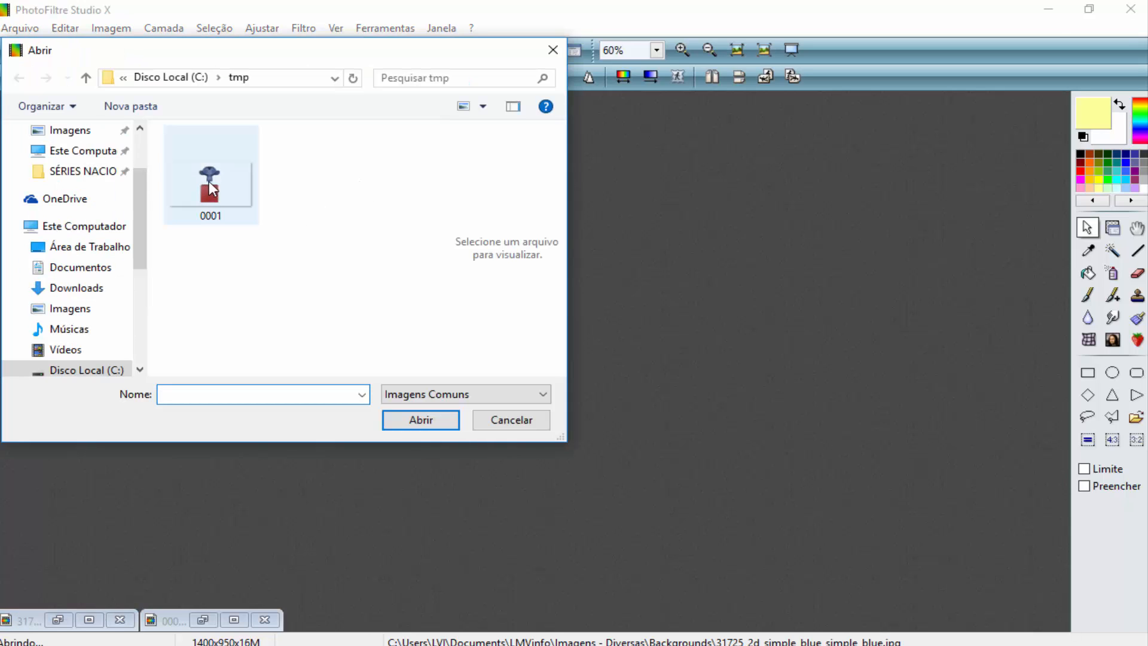
left_click(211, 180)
left_click(421, 420)
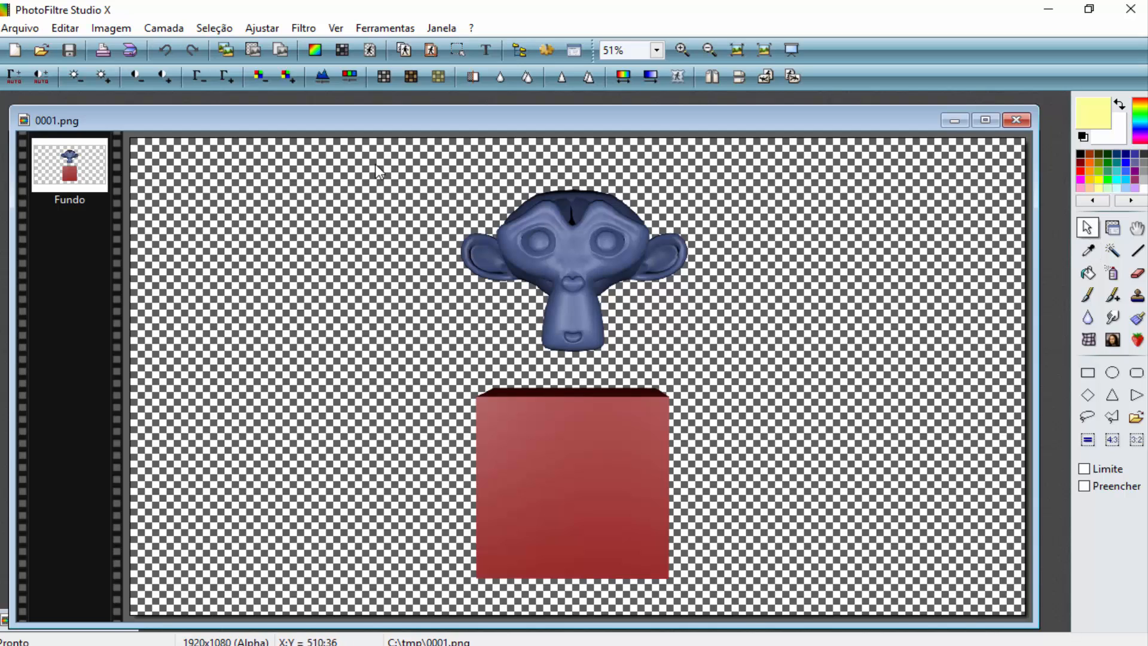
- Copy a rectangular selection of about 867 by 997 pixels around the monkey and cube, and minimize the image
left_click_drag(369, 155, 774, 593)
right_click(562, 281)
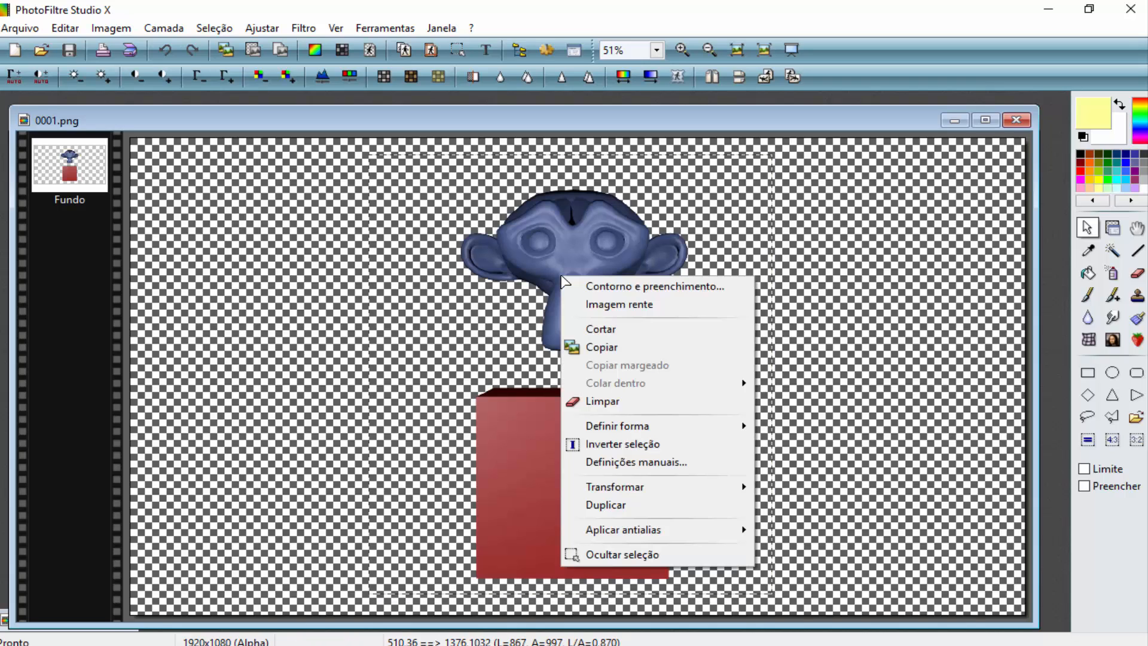
left_click(626, 343)
left_click(954, 120)
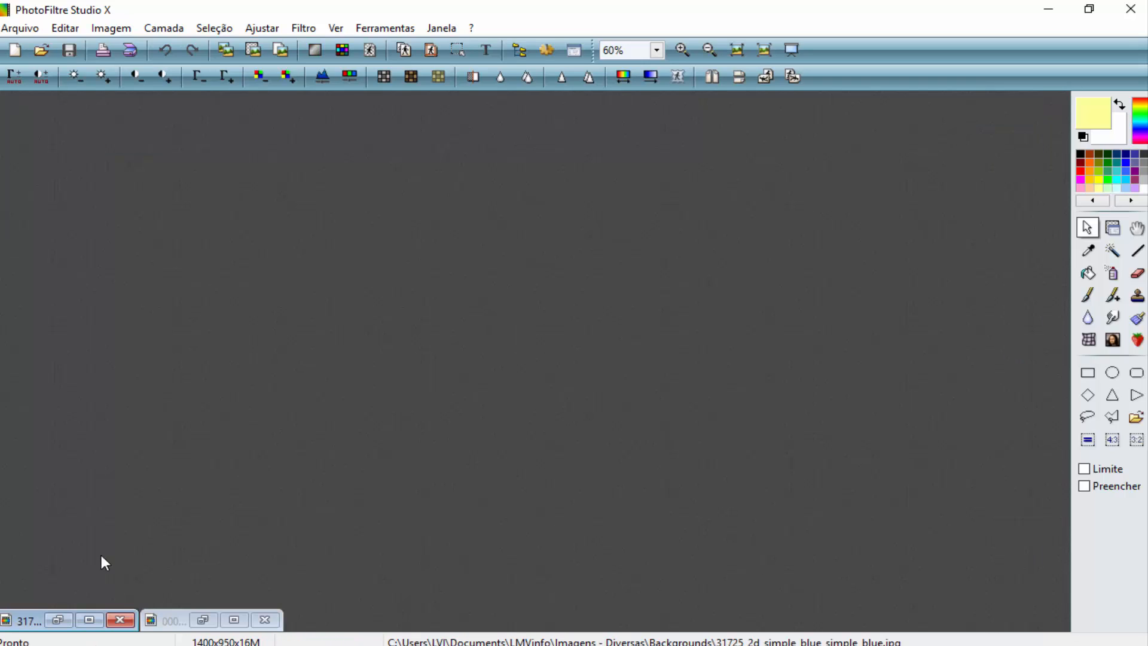
- Maximize the blue background image 31725_2d_simple_blue_simple_blue.jpg and paste the copied monkey and cube onto it
left_click(90, 620)
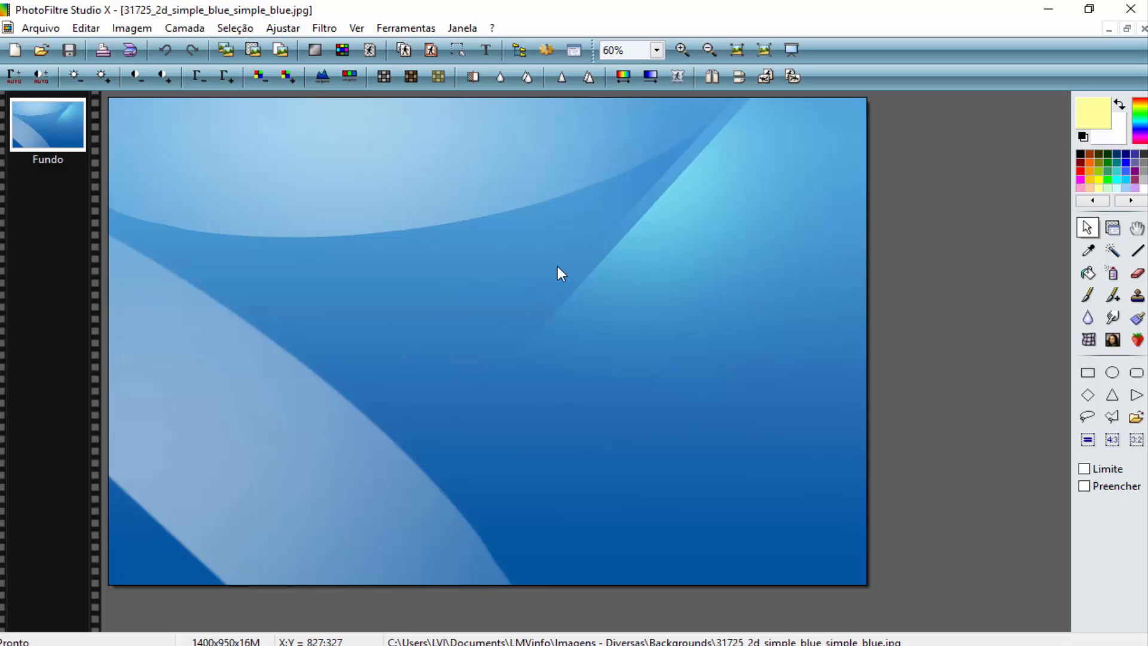
right_click(438, 241)
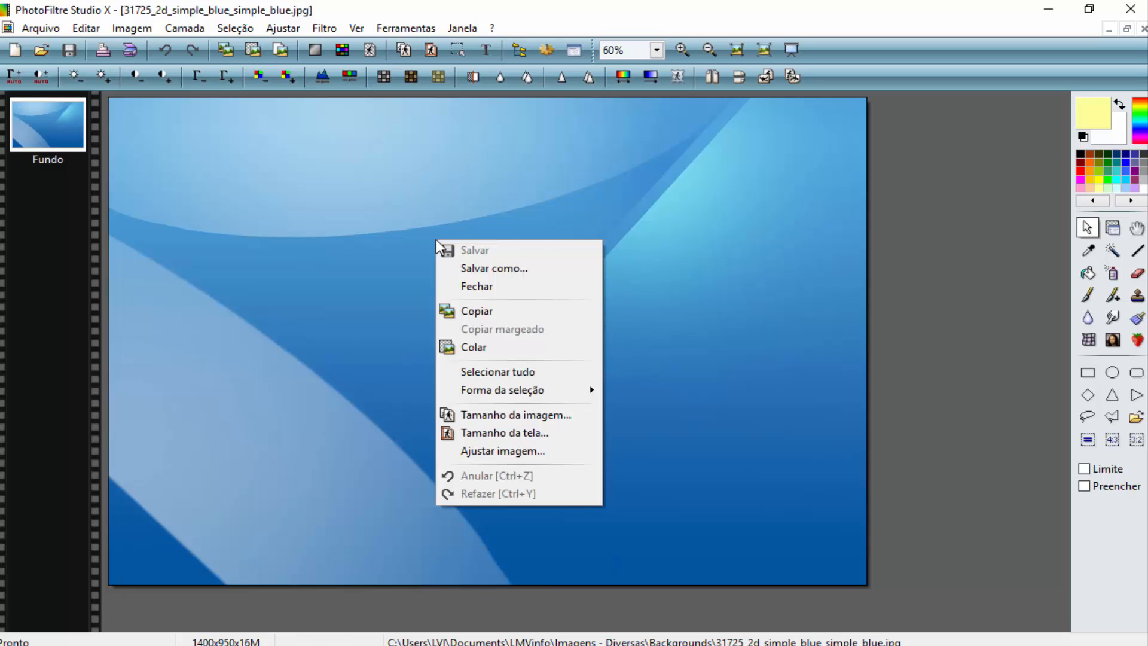
left_click(473, 348)
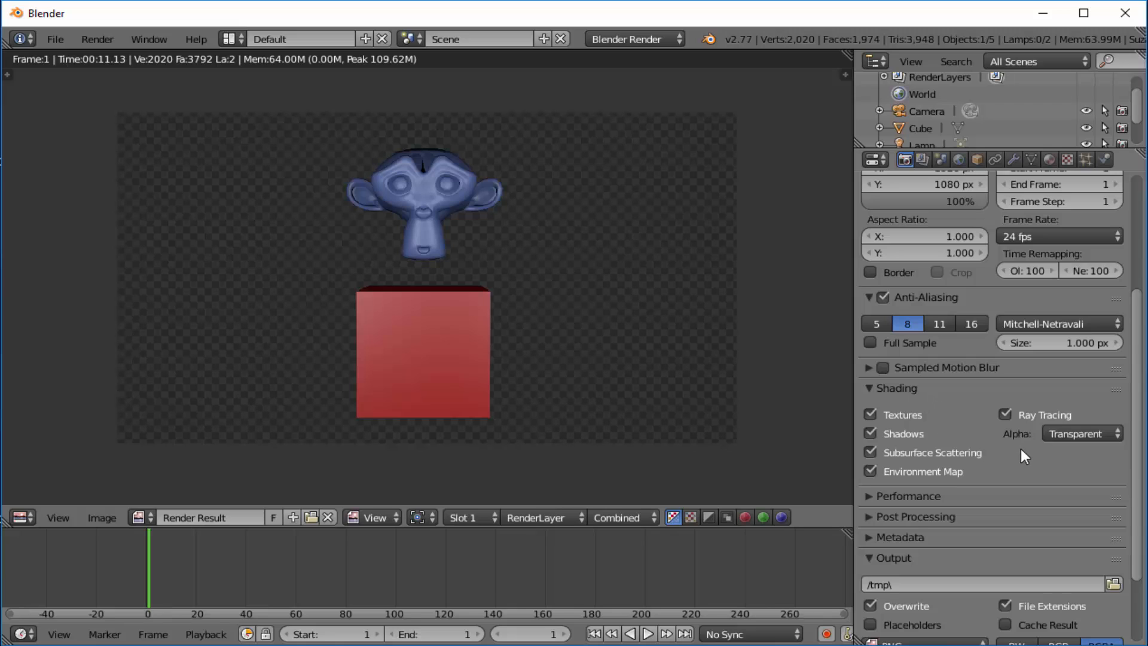
- Switch back to Blender and review the alpha mode, output folder, file format and color mode settings
left_click(1116, 436)
scroll(1140, 385, "down", 1)
scroll(1138, 381, "down", 3)
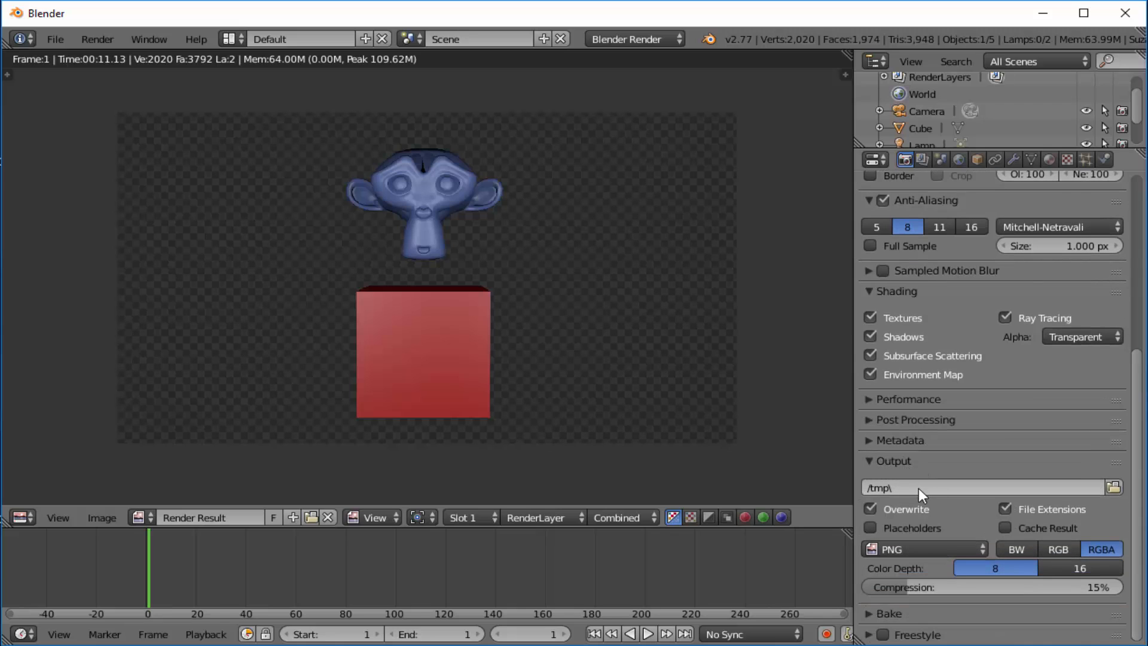
left_click(973, 550)
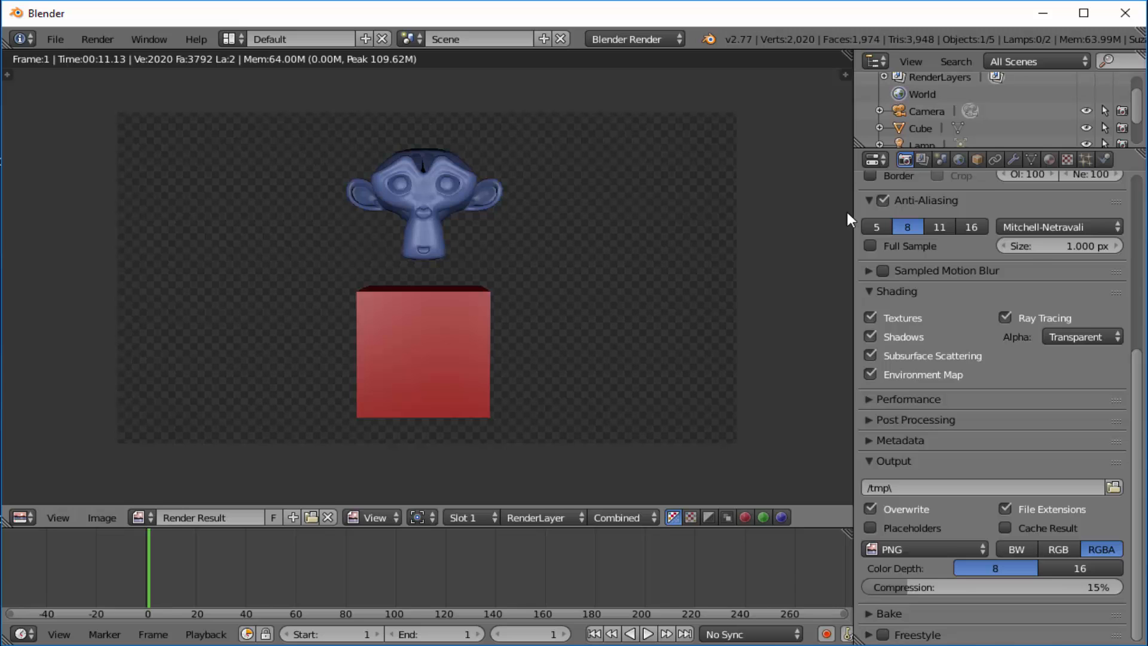
left_click_drag(1138, 382, 1141, 182)
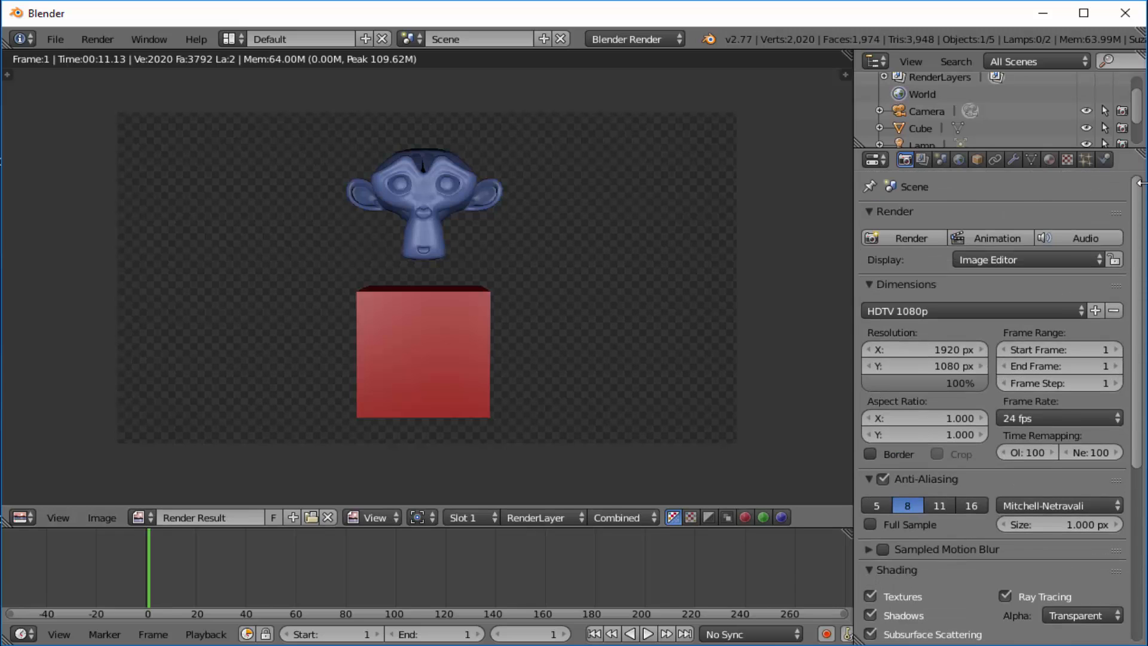